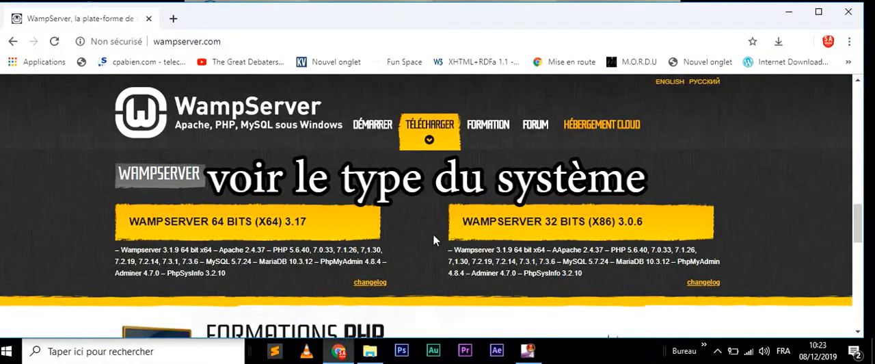
- Check the computer's system type in the Windows system properties, and return to the WampServer download page
{"action": "left_click", "coordinate": [371, 353]}
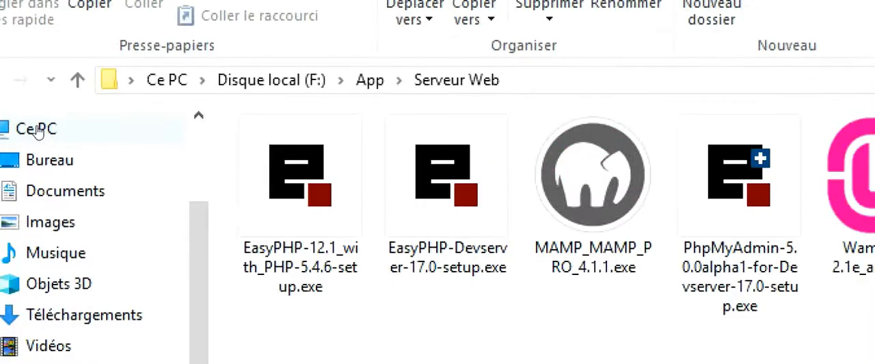
{"action": "left_click", "coordinate": [35, 130]}
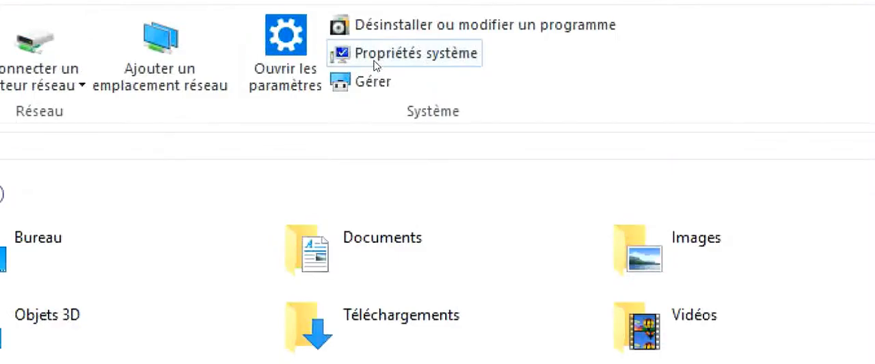
{"action": "left_click", "coordinate": [374, 61]}
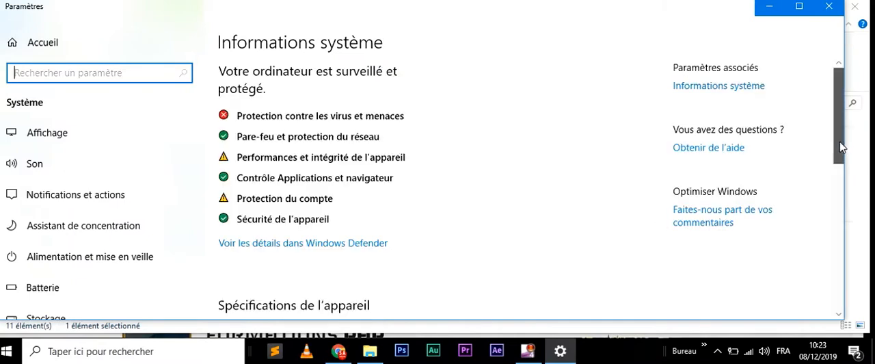
{"action": "left_click_drag", "start_coordinate": [842, 142], "coordinate": [852, 226]}
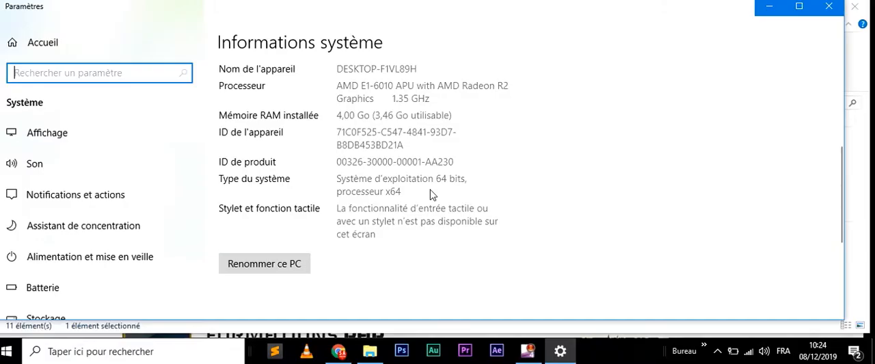
{"action": "left_click", "coordinate": [829, 6]}
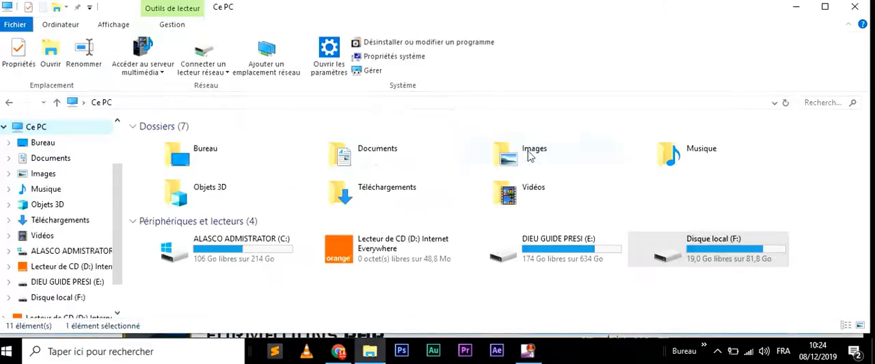
{"action": "left_click", "coordinate": [797, 10]}
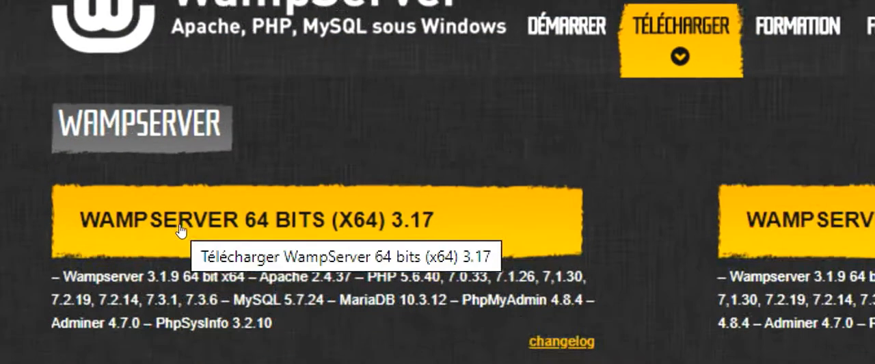
- Choose the WampServer 64 bits (x64) 3.17 download and skip the form by taking the direct download link
{"action": "left_click", "coordinate": [104, 222]}
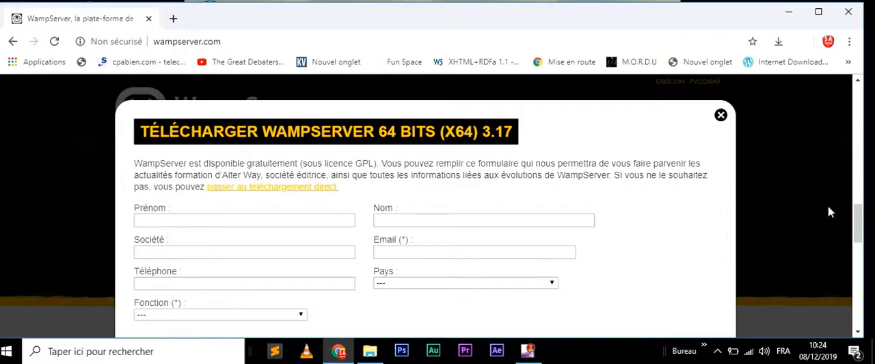
{"action": "mouse_move", "coordinate": [862, 218]}
{"action": "left_mouse_down"}
{"action": "mouse_move", "coordinate": [854, 229]}
{"action": "mouse_move", "coordinate": [863, 226]}
{"action": "left_mouse_up"}
{"action": "scroll", "coordinate": [860, 225], "scroll_direction": "down", "scroll_amount": 5}
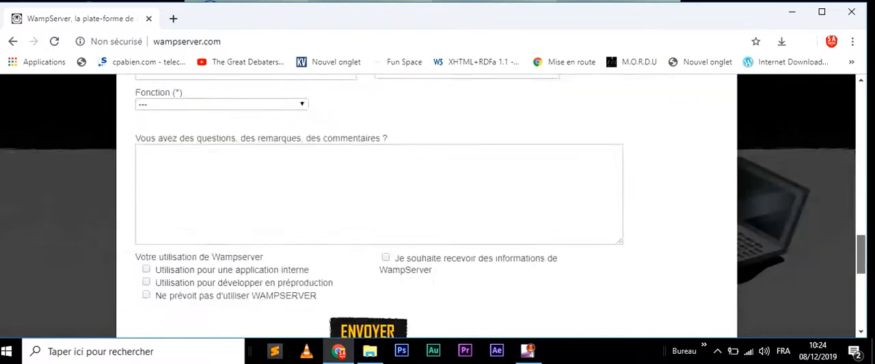
{"action": "scroll", "coordinate": [562, 279], "scroll_direction": "up", "scroll_amount": 6}
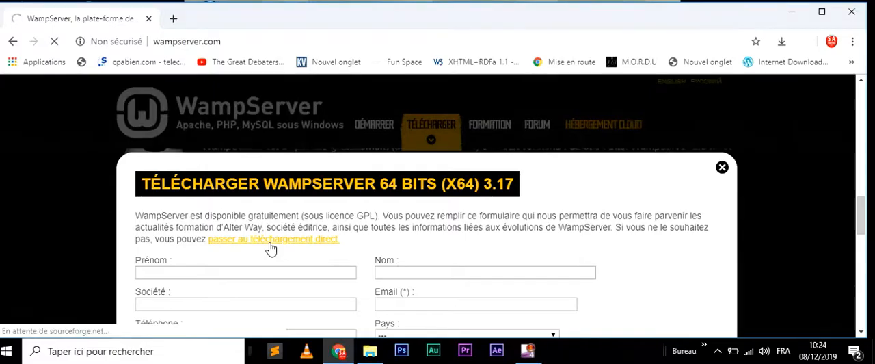
{"action": "left_click", "coordinate": [271, 244]}
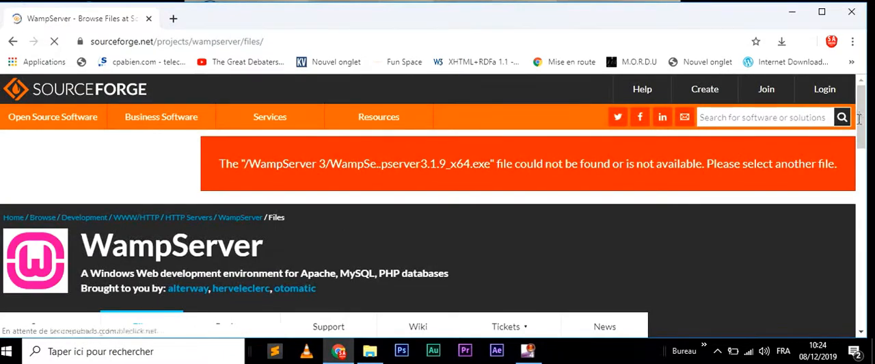
- Open the WampServer 3 folder in the SourceForge file list, and its WampServer 3.0.0 subfolder
{"action": "scroll", "coordinate": [863, 123], "scroll_direction": "down", "scroll_amount": 3}
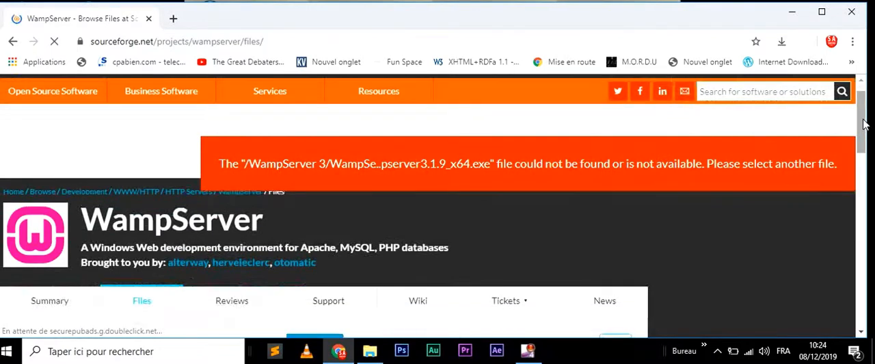
{"action": "scroll", "coordinate": [863, 123], "scroll_direction": "down", "scroll_amount": 4}
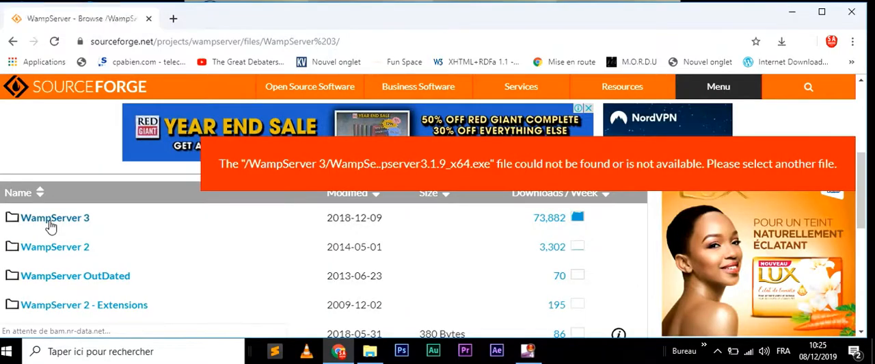
{"action": "left_click", "coordinate": [49, 217]}
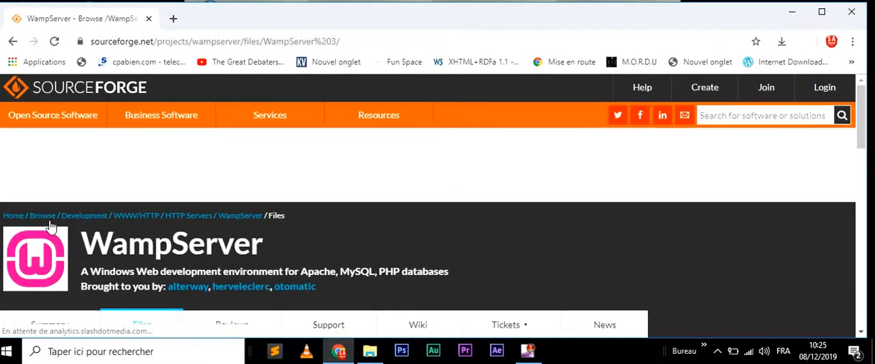
{"action": "scroll", "coordinate": [49, 225], "scroll_direction": "down", "scroll_amount": 3}
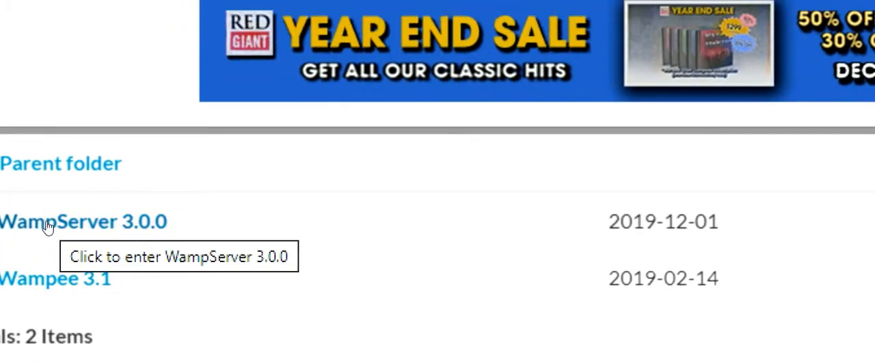
{"action": "left_click", "coordinate": [48, 227]}
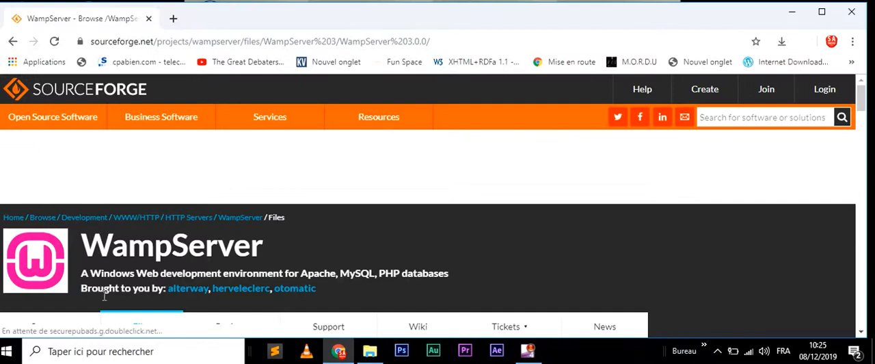
- Request the download of the 64-bit installer wampserver3.2.0_x64.exe from the file list and dismiss the save dialog
{"action": "left_click_drag", "start_coordinate": [861, 92], "coordinate": [862, 132]}
{"action": "scroll", "coordinate": [862, 132], "scroll_direction": "up", "scroll_amount": 3}
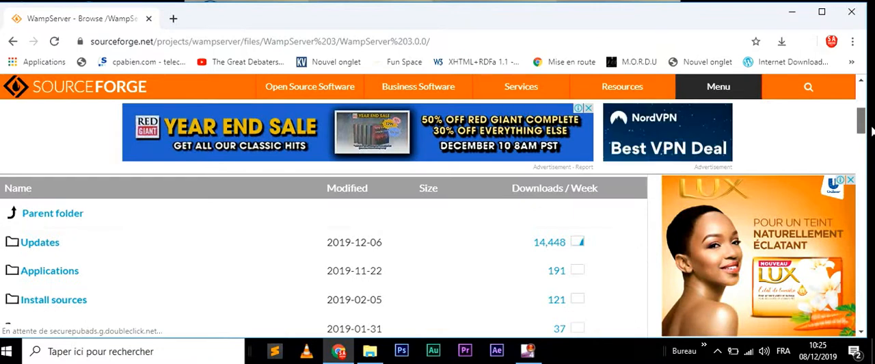
{"action": "scroll", "coordinate": [872, 132], "scroll_direction": "down", "scroll_amount": 3}
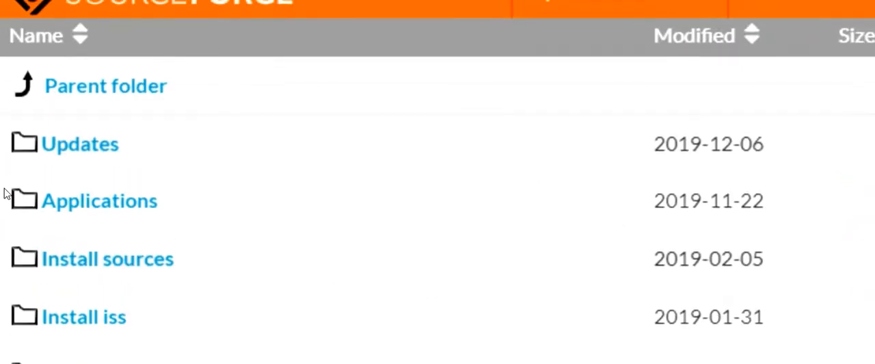
{"action": "scroll", "coordinate": [9, 303], "scroll_direction": "down", "scroll_amount": 1}
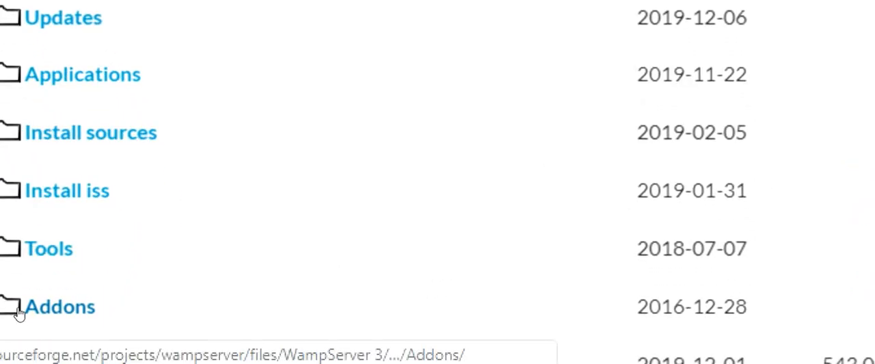
{"action": "scroll", "coordinate": [17, 313], "scroll_direction": "down", "scroll_amount": 2}
{"action": "scroll", "coordinate": [18, 313], "scroll_direction": "down", "scroll_amount": 3}
{"action": "scroll", "coordinate": [19, 311], "scroll_direction": "up", "scroll_amount": 1}
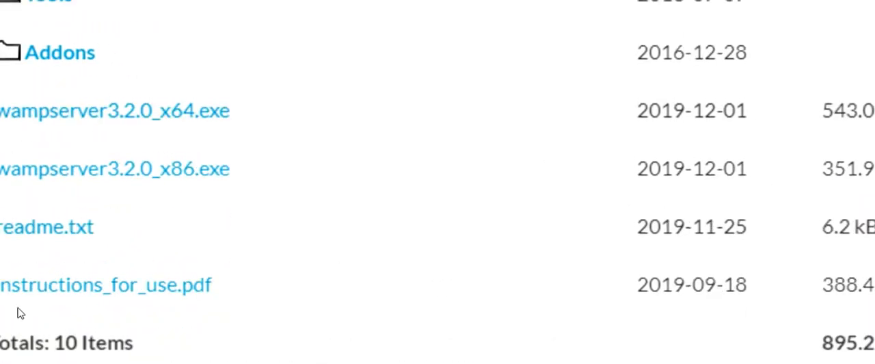
{"action": "scroll", "coordinate": [19, 313], "scroll_direction": "up", "scroll_amount": 1}
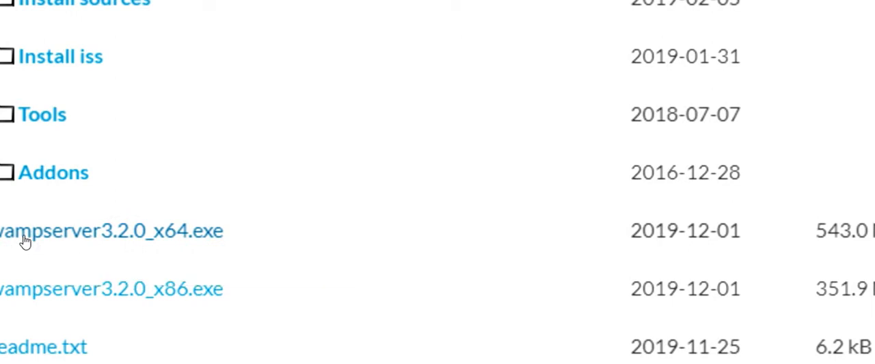
{"action": "left_click", "coordinate": [23, 241]}
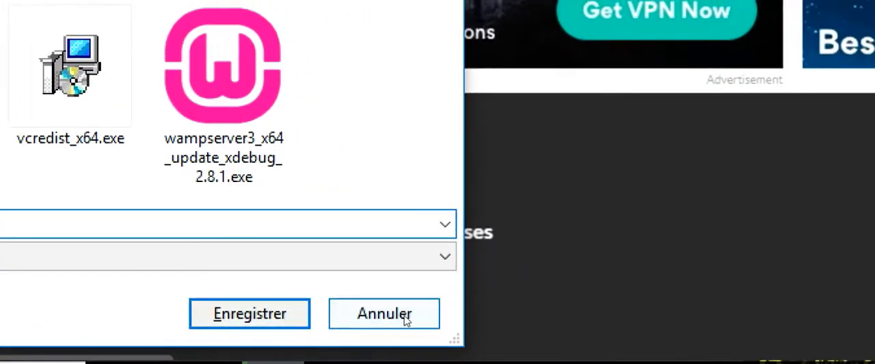
{"action": "left_click", "coordinate": [404, 318]}
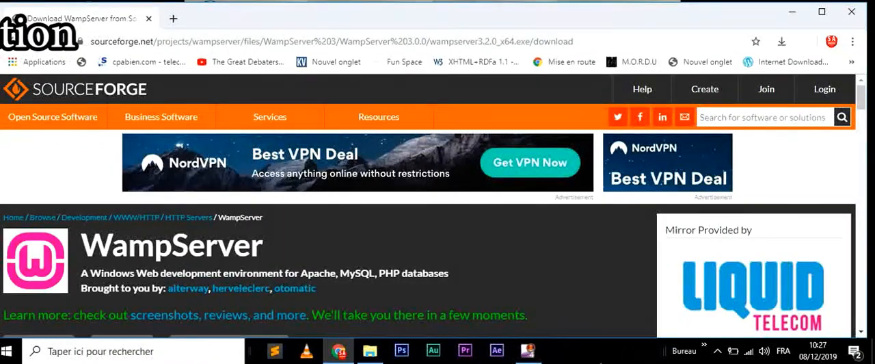
- Switch to File Explorer, launch wampserver3.1.0_x64.exe from the Serveur Web folder in App on drive F:, and minimize the folder window
{"action": "left_click", "coordinate": [370, 350]}
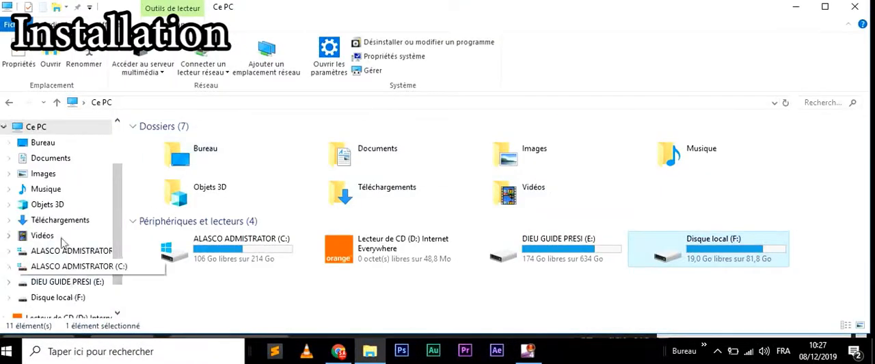
{"action": "left_click", "coordinate": [66, 301]}
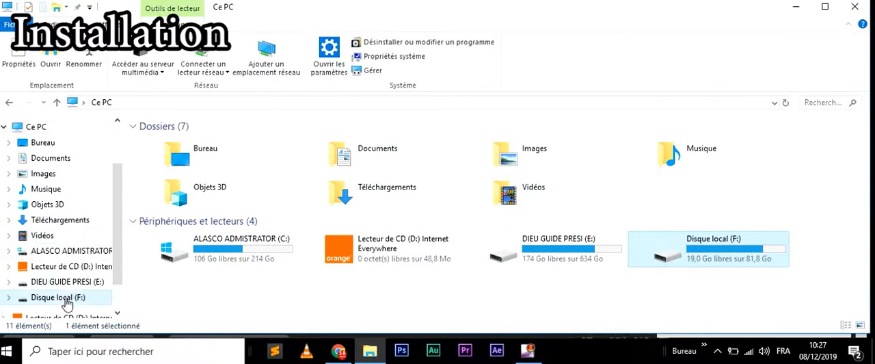
{"action": "double_click", "coordinate": [156, 168]}
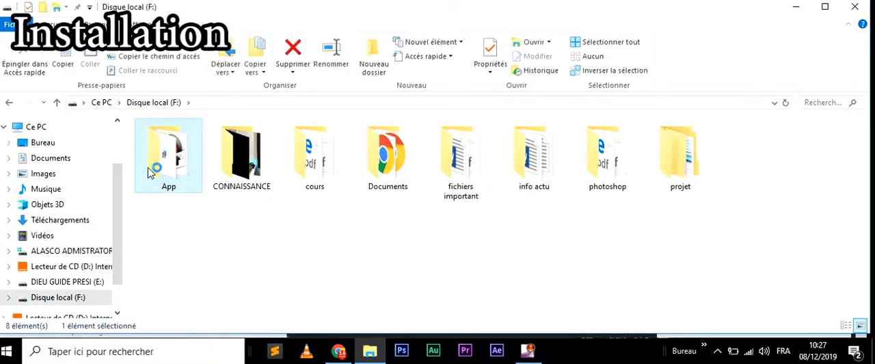
{"action": "double_click", "coordinate": [373, 147]}
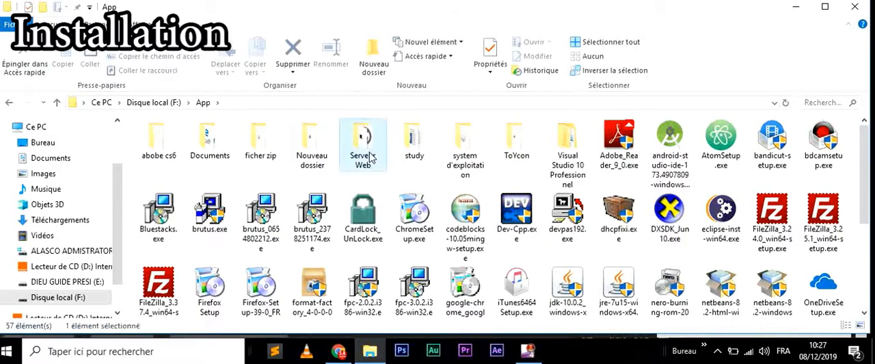
{"action": "left_click", "coordinate": [680, 160]}
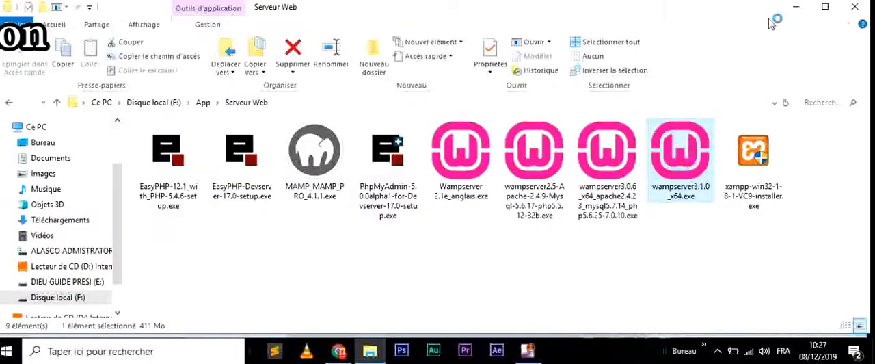
{"action": "left_click", "coordinate": [793, 14]}
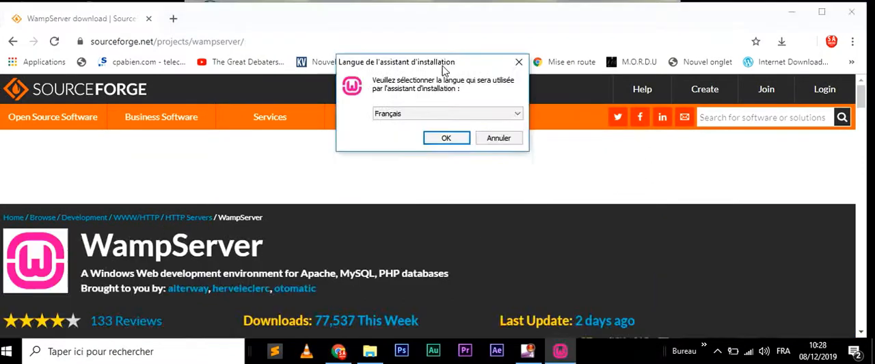
- Select Français as the installation wizard's language and confirm the choice
{"action": "left_click_drag", "start_coordinate": [447, 20], "coordinate": [453, 156]}
{"action": "left_click", "coordinate": [464, 207]}
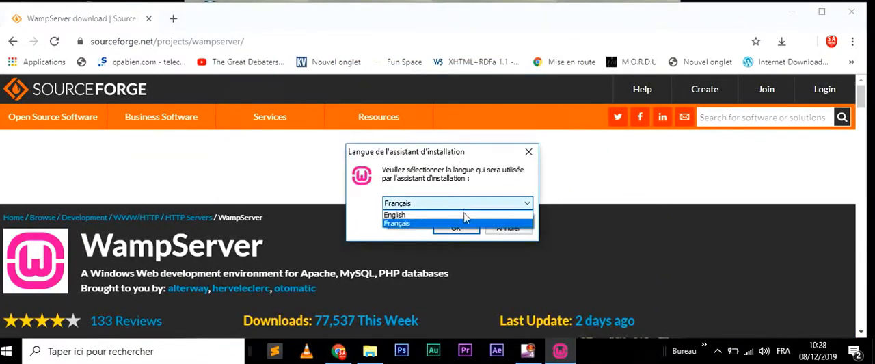
{"action": "left_click", "coordinate": [477, 192]}
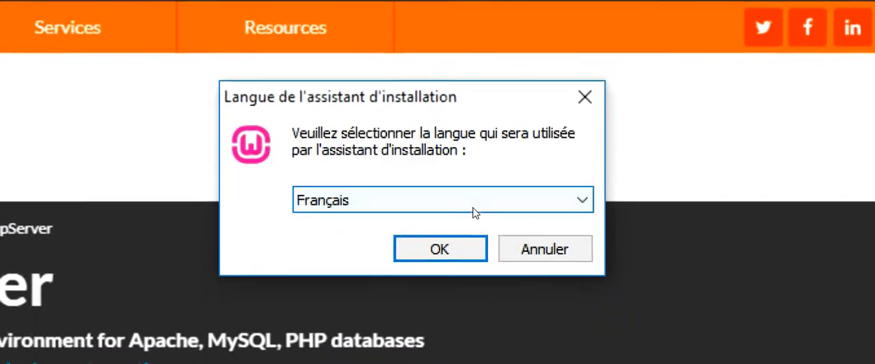
{"action": "left_click", "coordinate": [478, 228]}
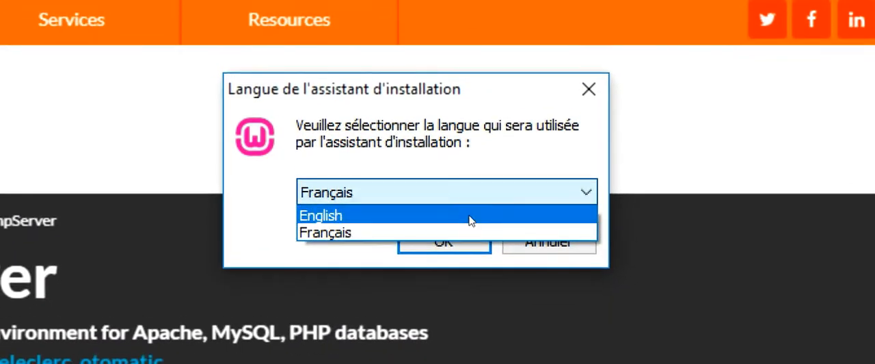
{"action": "left_click", "coordinate": [470, 214]}
{"action": "left_click", "coordinate": [487, 193]}
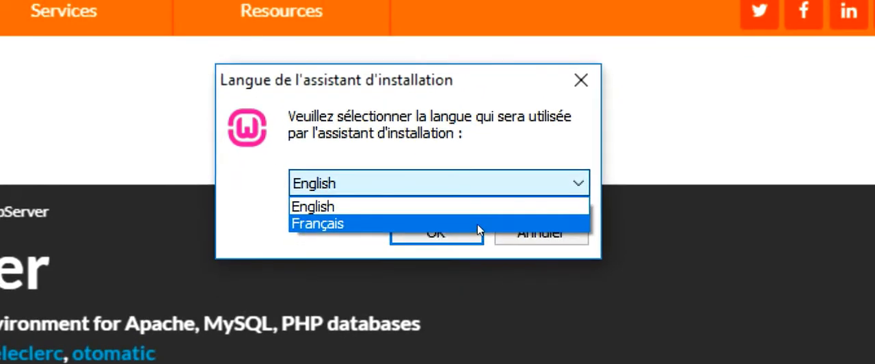
{"action": "left_click", "coordinate": [477, 223]}
{"action": "left_click", "coordinate": [448, 235]}
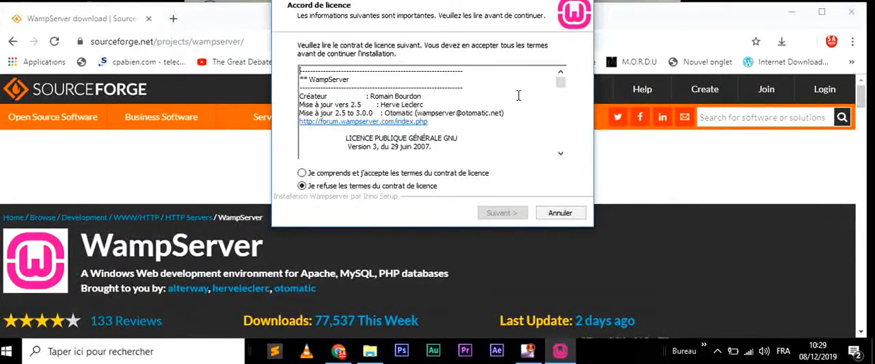
- Go through the WampServer licence agreement to its end and accept its terms
{"action": "left_click_drag", "start_coordinate": [562, 89], "coordinate": [571, 164]}
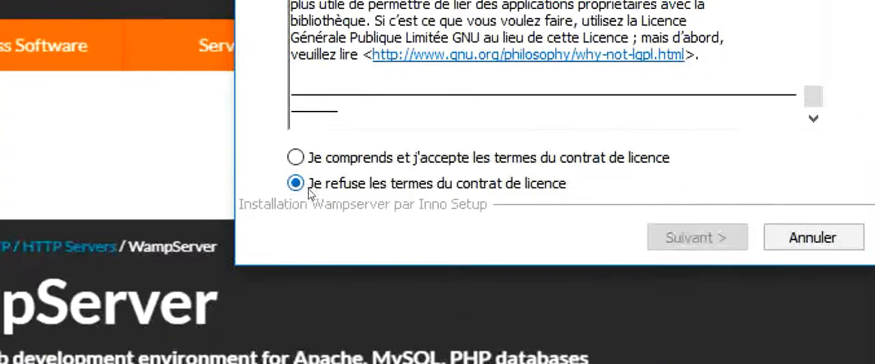
{"action": "left_click", "coordinate": [90, 170]}
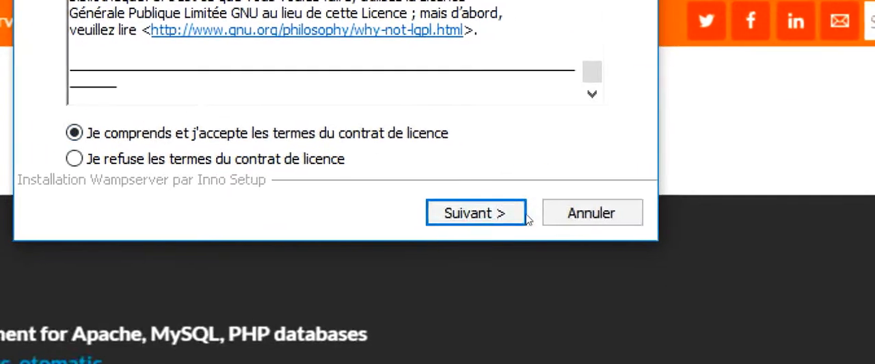
- Continue to the wizard's information page and read its notes on the required Microsoft Visual Studio VC packages down to their download links
{"action": "left_click", "coordinate": [586, 234]}
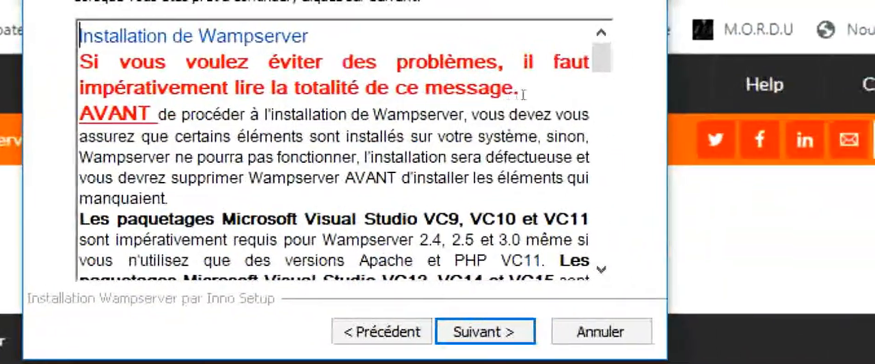
{"action": "left_click_drag", "start_coordinate": [565, 88], "coordinate": [126, 87]}
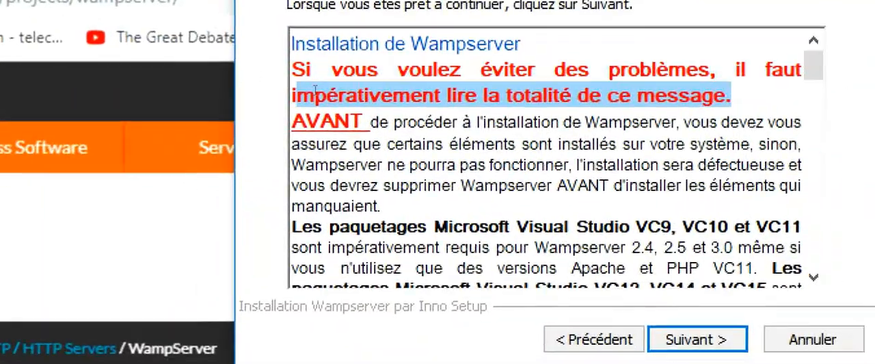
{"action": "left_click_drag", "start_coordinate": [314, 89], "coordinate": [370, 94]}
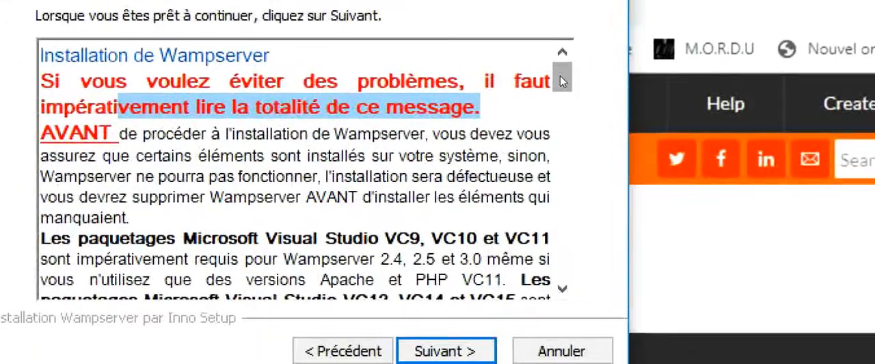
{"action": "left_click_drag", "start_coordinate": [562, 81], "coordinate": [563, 95]}
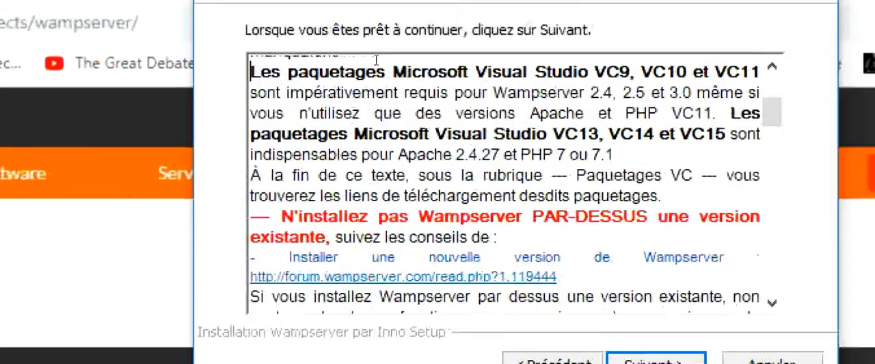
{"action": "left_click_drag", "start_coordinate": [299, 67], "coordinate": [683, 110]}
{"action": "left_click_drag", "start_coordinate": [497, 95], "coordinate": [518, 167]}
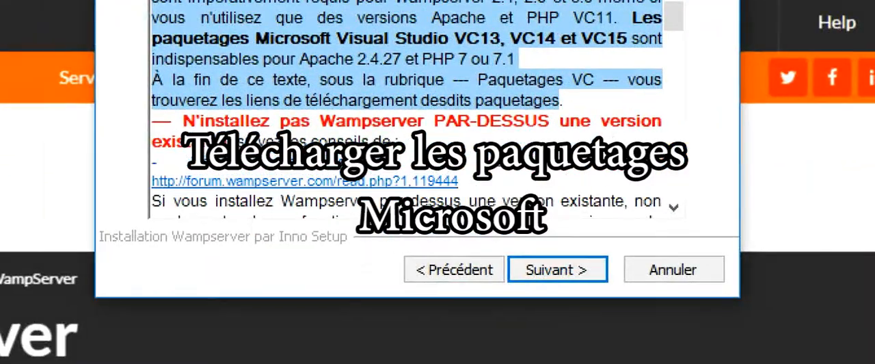
{"action": "left_click", "coordinate": [447, 161]}
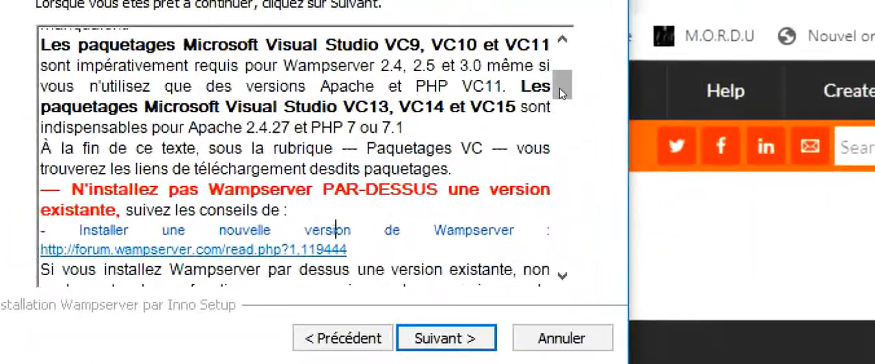
{"action": "left_click_drag", "start_coordinate": [560, 93], "coordinate": [578, 151]}
{"action": "left_click_drag", "start_coordinate": [568, 124], "coordinate": [580, 139]}
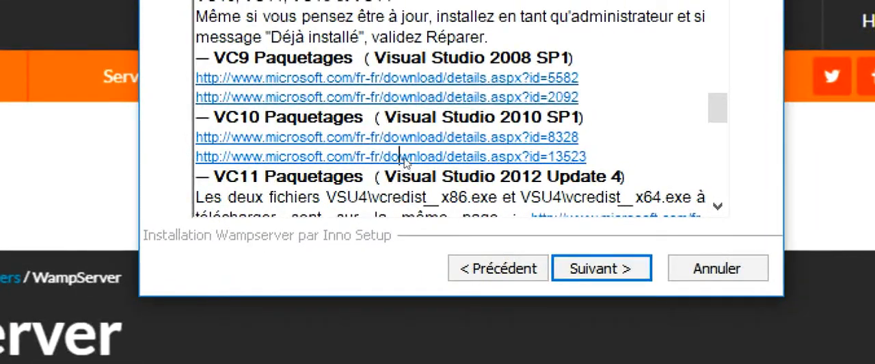
- Open the second VC10 (Visual Studio 2010 SP1) package link, id=13523, and check the architecture in the download page's title
{"action": "left_click", "coordinate": [404, 159]}
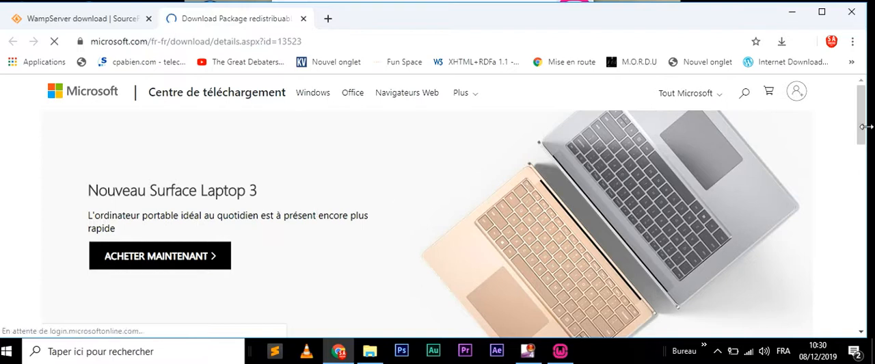
{"action": "scroll", "coordinate": [491, 237], "scroll_direction": "down", "scroll_amount": 3}
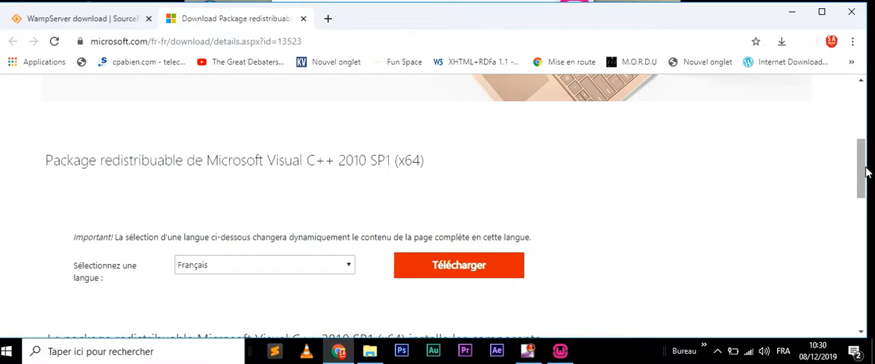
{"action": "scroll", "coordinate": [863, 171], "scroll_direction": "down", "scroll_amount": 1}
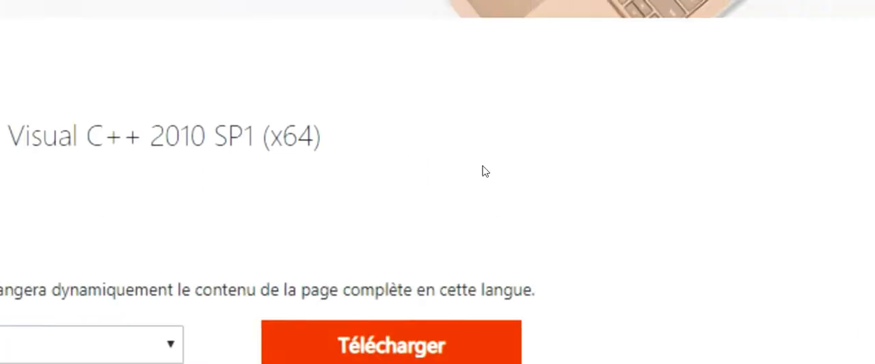
{"action": "left_click_drag", "start_coordinate": [433, 149], "coordinate": [359, 147]}
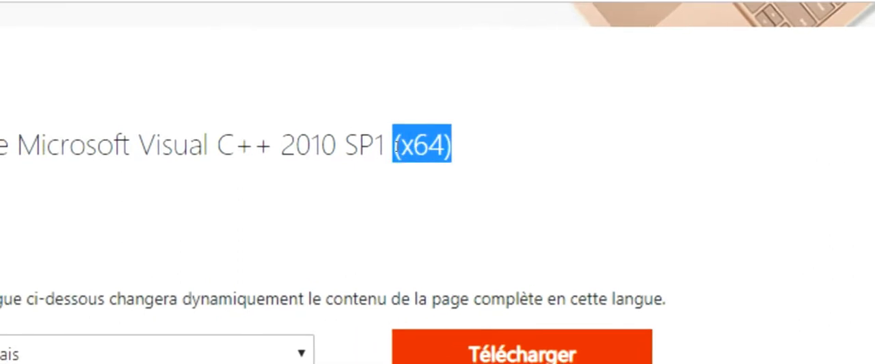
{"action": "left_click", "coordinate": [550, 166]}
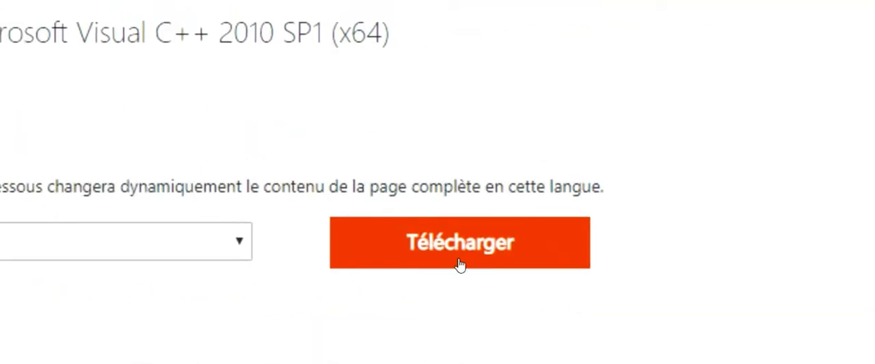
- Request the download of the Visual C++ 2010 SP1 (x64) package, then dismiss the save dialog and close the page
{"action": "left_click", "coordinate": [459, 264]}
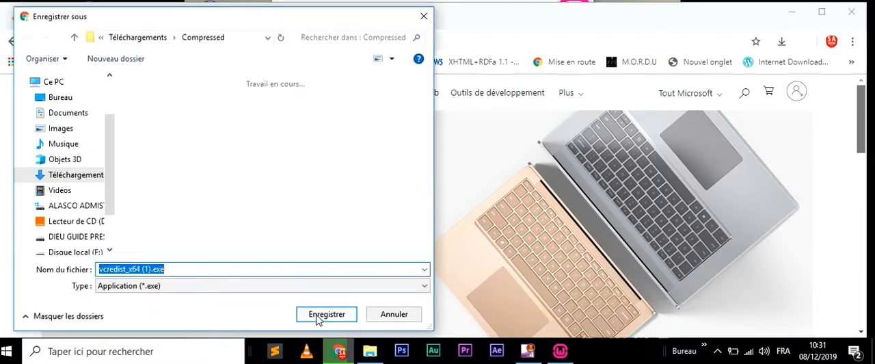
{"action": "left_click", "coordinate": [395, 314]}
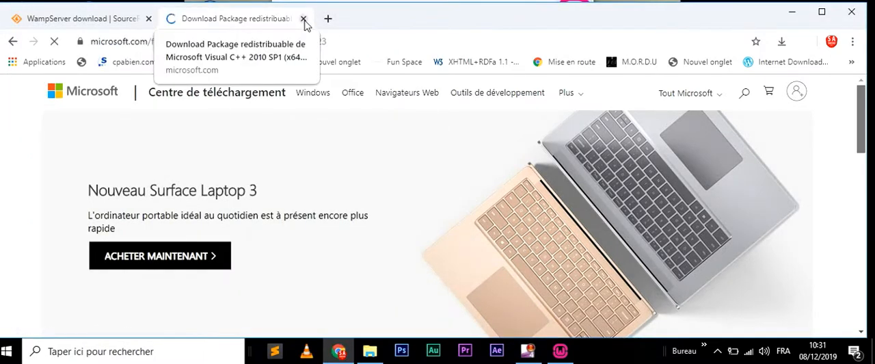
{"action": "left_click", "coordinate": [303, 19]}
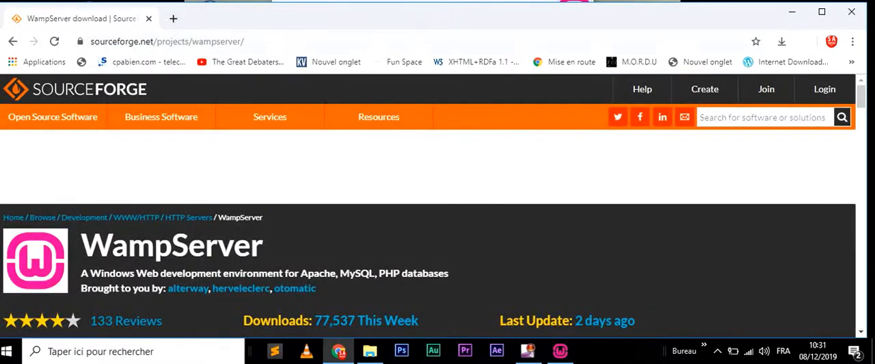
- Return to the Wampserver64 installation window and open the VC11 (Visual Studio 2012 Update 4) package link
{"action": "mouse_move", "coordinate": [560, 350]}
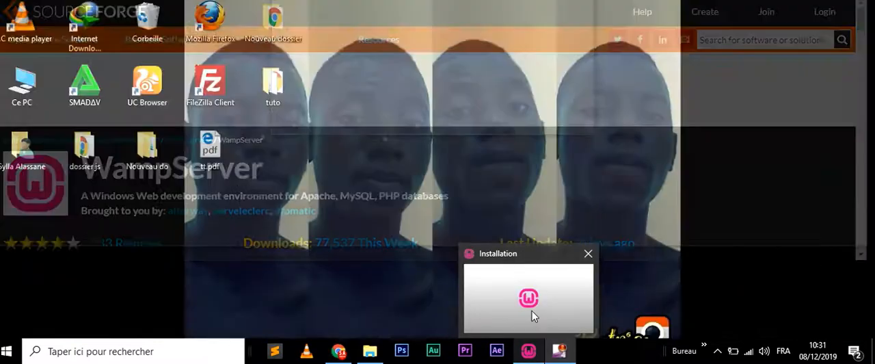
{"action": "left_click", "coordinate": [532, 310]}
{"action": "left_click_drag", "start_coordinate": [456, 2], "coordinate": [462, 43]}
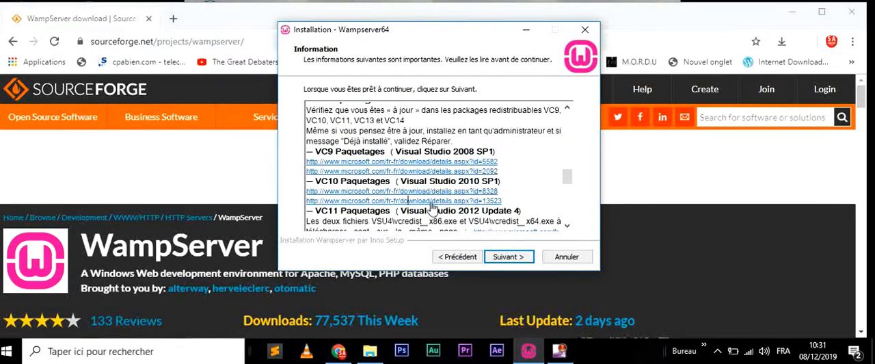
{"action": "left_click", "coordinate": [567, 228]}
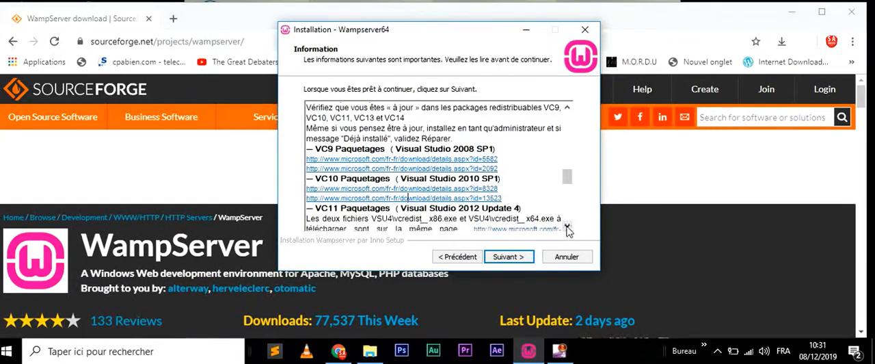
{"action": "left_click", "coordinate": [567, 229]}
{"action": "left_click", "coordinate": [567, 228]}
{"action": "left_click", "coordinate": [567, 229]}
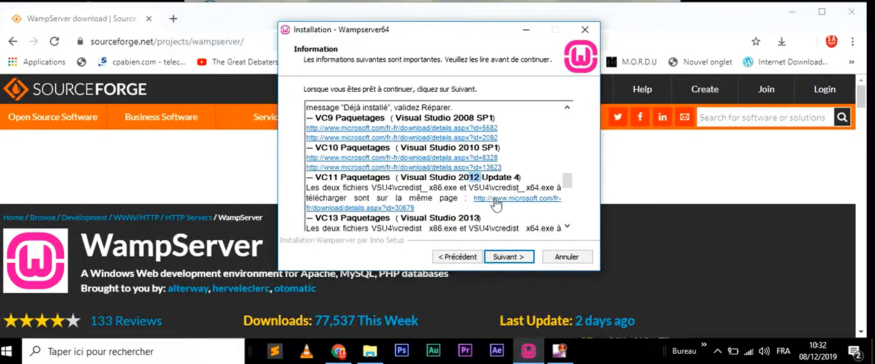
{"action": "left_click", "coordinate": [511, 199]}
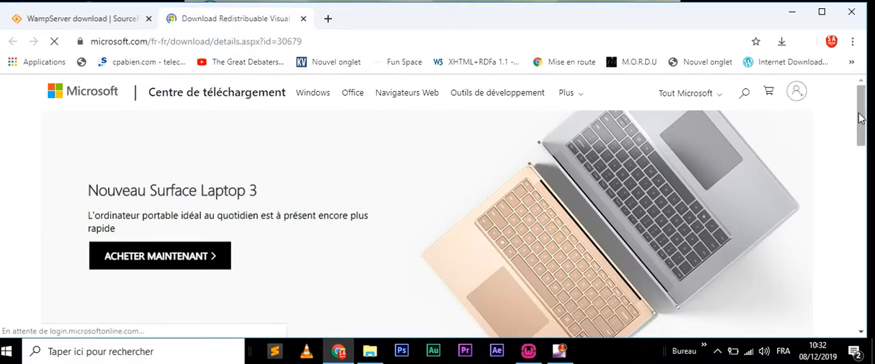
- Open the Visual Studio 2012 Update 4 redistributable's download choices and leave only VSU4\vcredist_x64.exe selected
{"action": "left_click_drag", "start_coordinate": [861, 118], "coordinate": [865, 179]}
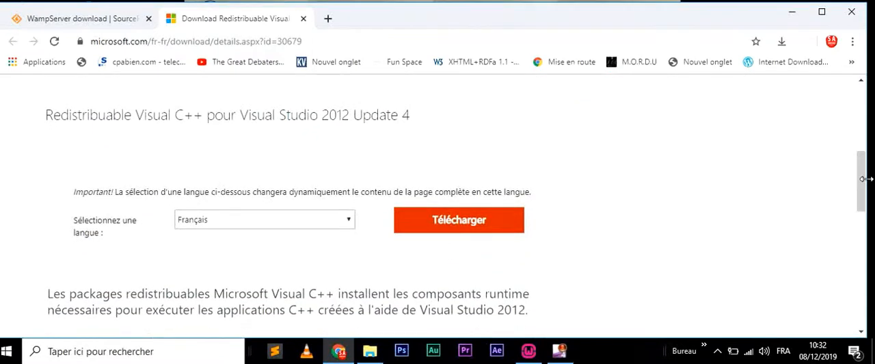
{"action": "left_click", "coordinate": [458, 227]}
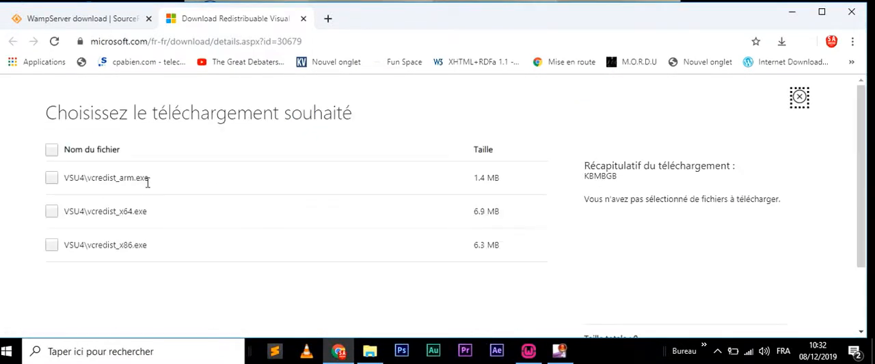
{"action": "left_click", "coordinate": [52, 150]}
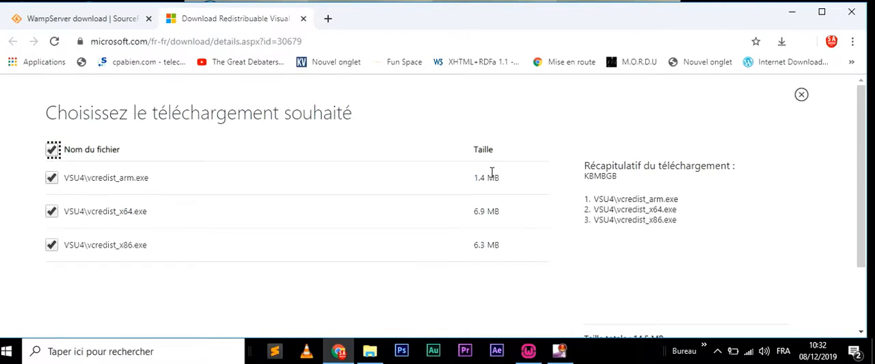
{"action": "left_click_drag", "start_coordinate": [681, 220], "coordinate": [593, 199]}
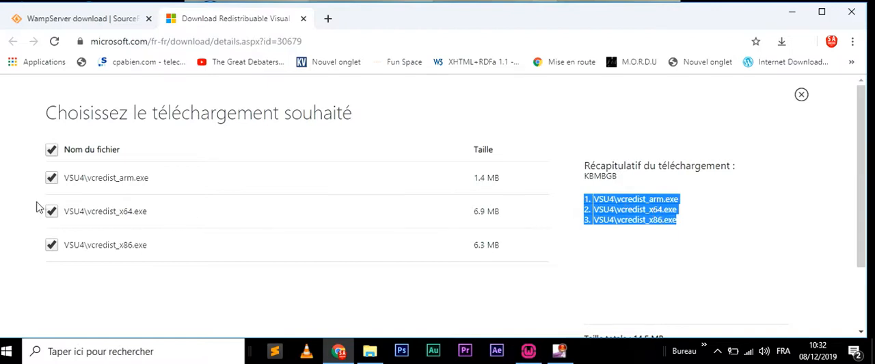
{"action": "left_click", "coordinate": [52, 179]}
{"action": "left_click", "coordinate": [52, 246]}
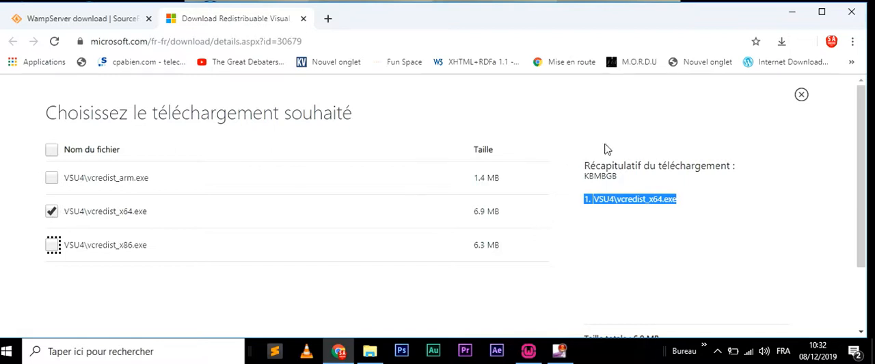
{"action": "left_click", "coordinate": [752, 211]}
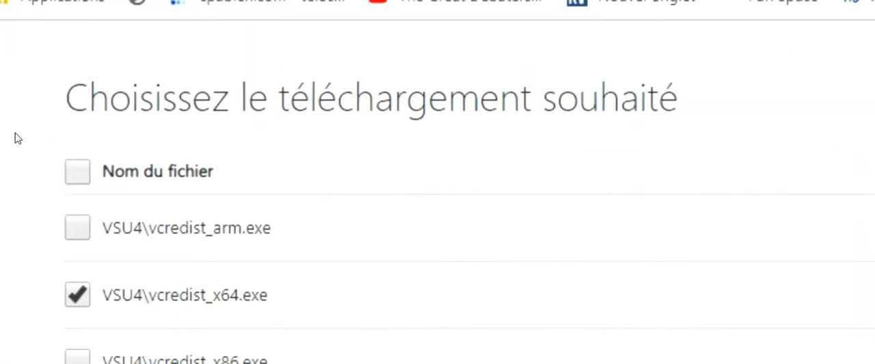
- Select all the offered redistributable files again, review the download summary, and reduce the selection to VSU4\vcredist_x64.exe
{"action": "left_click", "coordinate": [53, 150]}
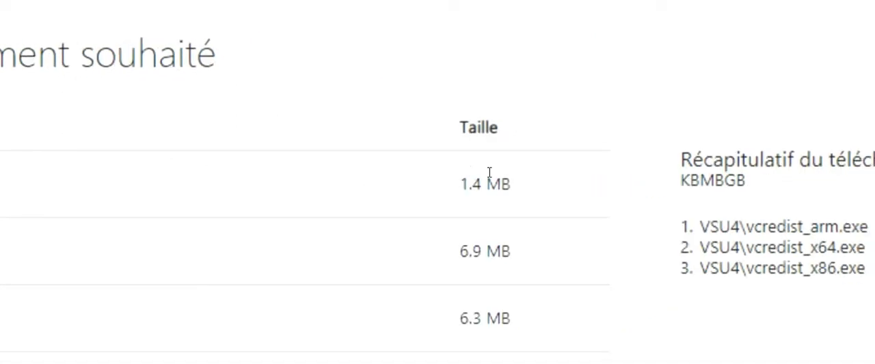
{"action": "left_click_drag", "start_coordinate": [702, 240], "coordinate": [525, 196]}
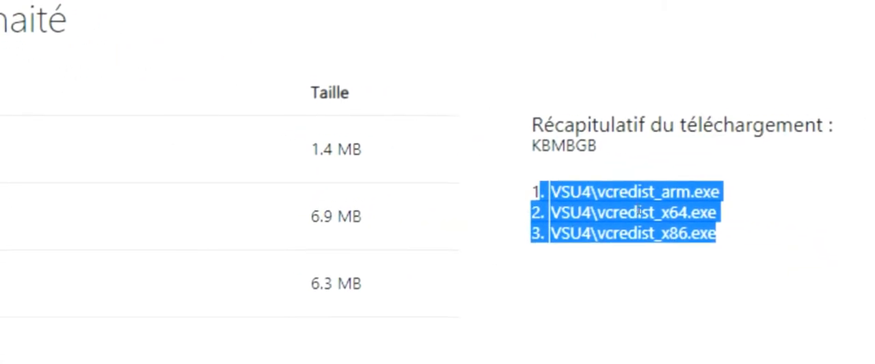
{"action": "left_click", "coordinate": [411, 223]}
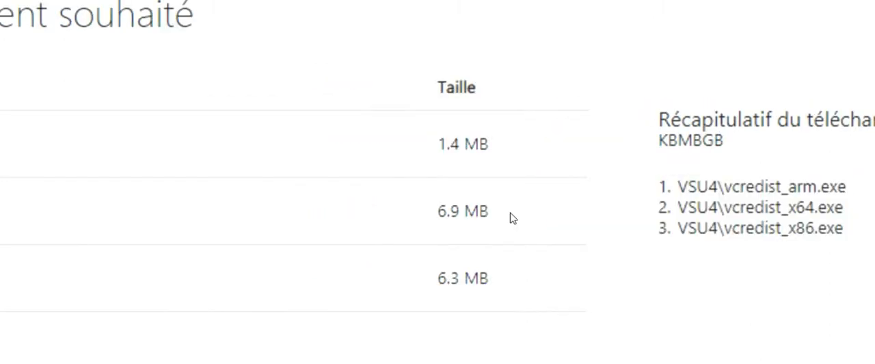
{"action": "left_click", "coordinate": [44, 176]}
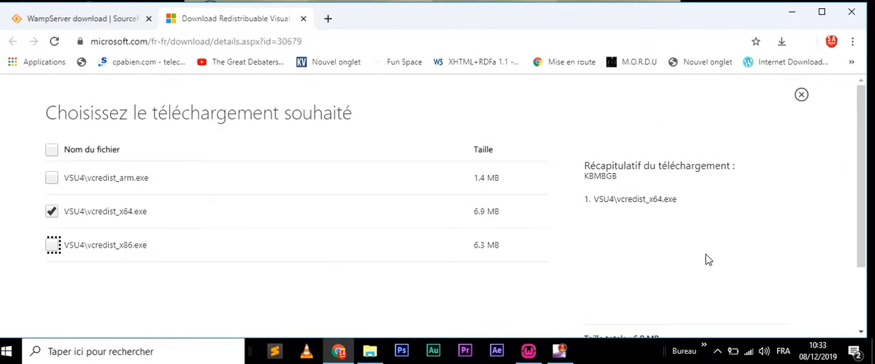
- Request the download of the selected VSU4\vcredist_x64.exe, then dismiss the save dialog and close the page
{"action": "left_click_drag", "start_coordinate": [856, 196], "coordinate": [838, 290]}
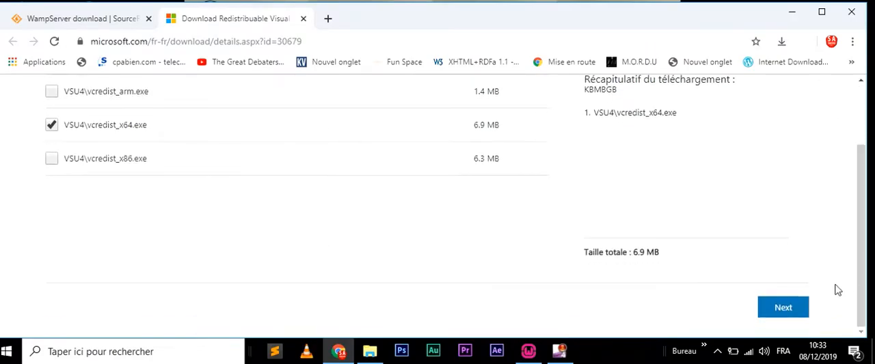
{"action": "left_click", "coordinate": [794, 319]}
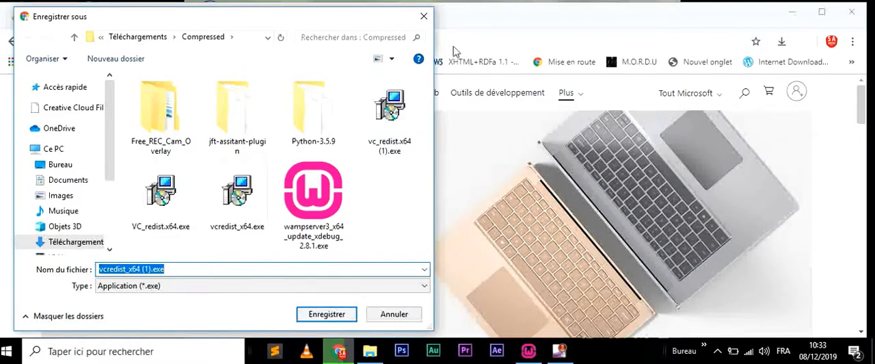
{"action": "left_click", "coordinate": [424, 16]}
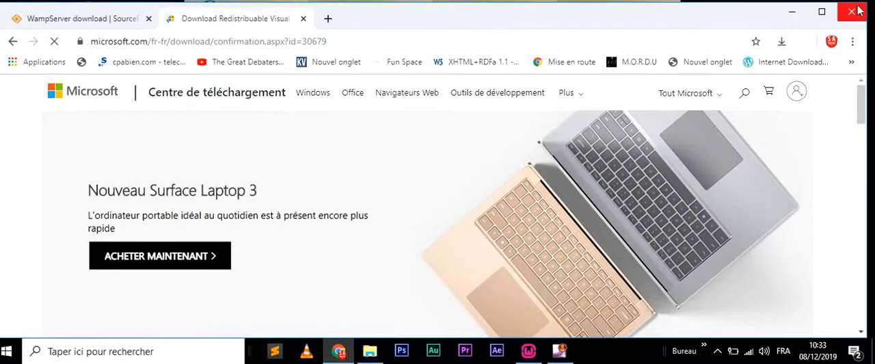
{"action": "left_click", "coordinate": [304, 19]}
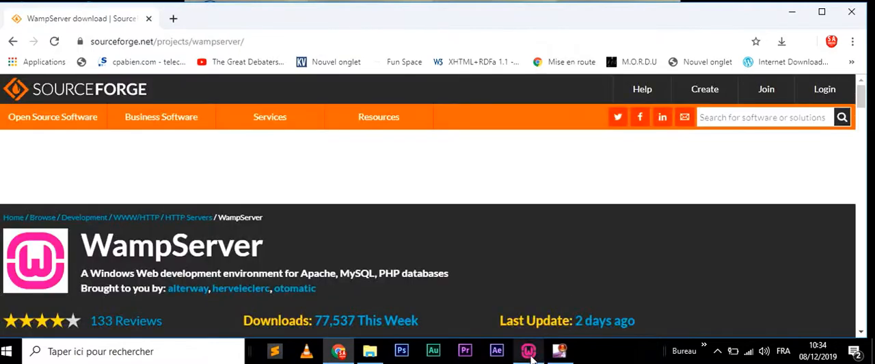
- Return to the Wampserver64 installation window and review the VC13 (Visual Studio 2013) and VC14 (Visual Studio 2015 Update 3) package requirements
{"action": "mouse_move", "coordinate": [532, 355]}
{"action": "left_click", "coordinate": [532, 311]}
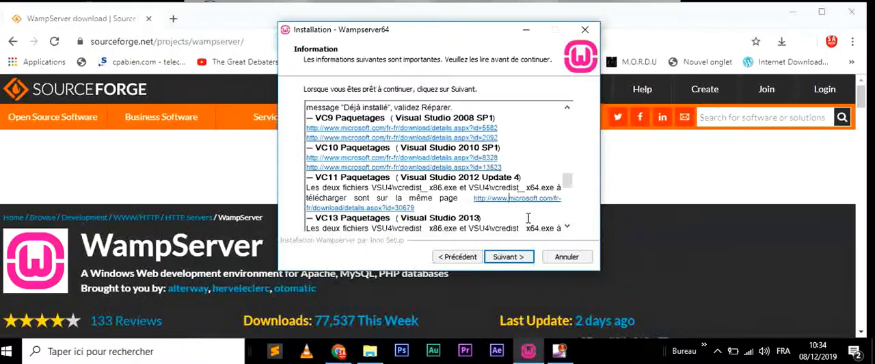
{"action": "left_click", "coordinate": [567, 228]}
{"action": "left_click", "coordinate": [567, 228]}
{"action": "left_click", "coordinate": [566, 227]}
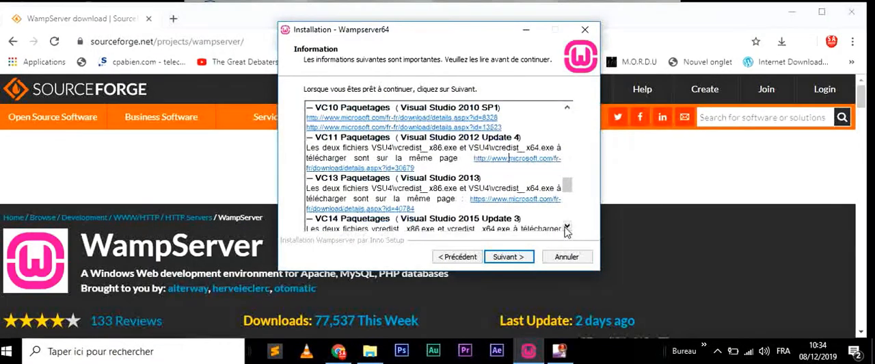
{"action": "left_click_drag", "start_coordinate": [434, 180], "coordinate": [429, 179]}
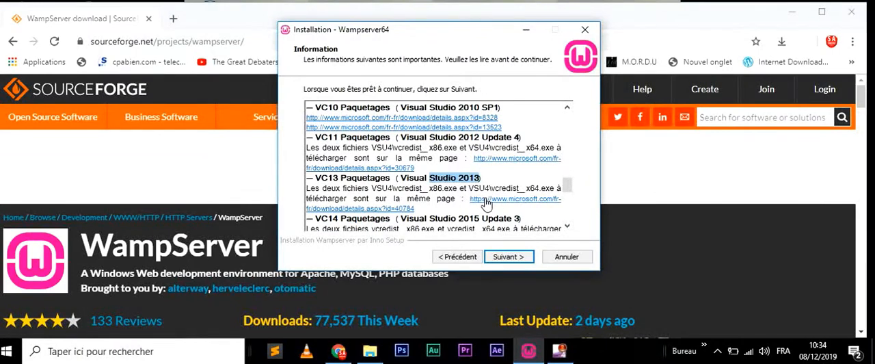
{"action": "left_click", "coordinate": [567, 225]}
{"action": "left_click", "coordinate": [567, 225]}
{"action": "left_click", "coordinate": [566, 226]}
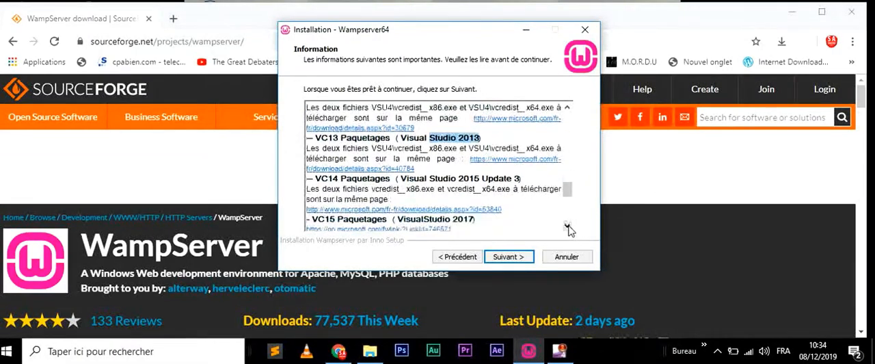
{"action": "left_click", "coordinate": [567, 226]}
{"action": "left_click", "coordinate": [566, 226]}
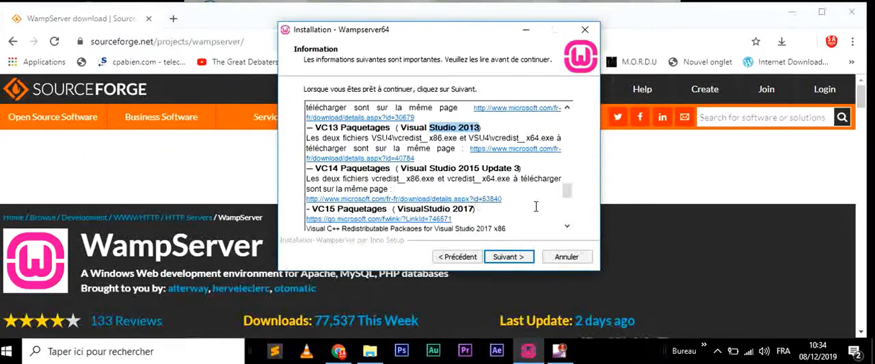
- Review the VC15 (VisualStudio 2017) package links and the compatibility note that follows them in the installer information
{"action": "left_click", "coordinate": [567, 228]}
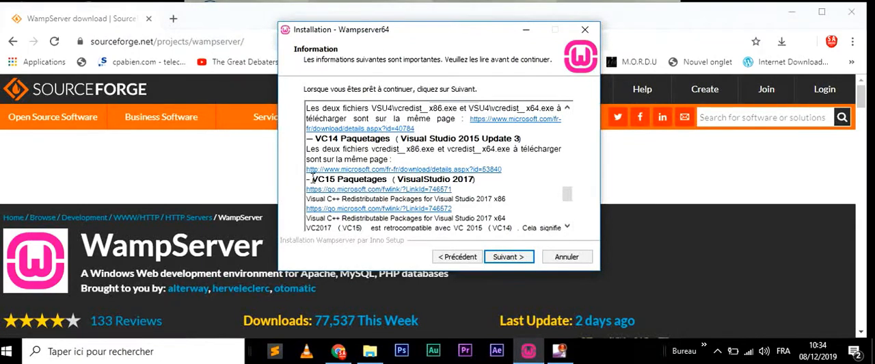
{"action": "left_click_drag", "start_coordinate": [312, 177], "coordinate": [430, 181]}
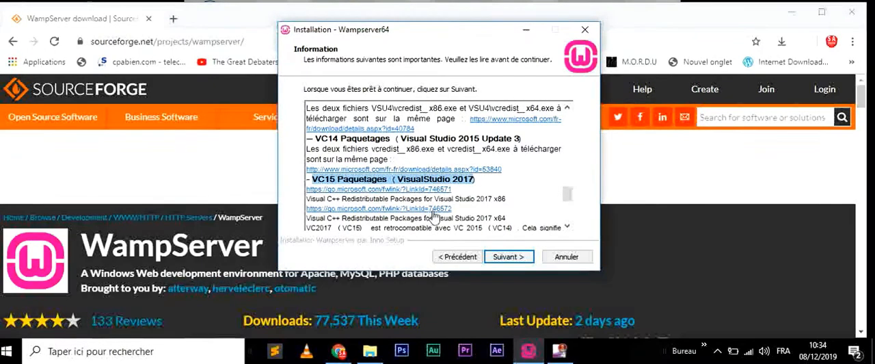
{"action": "left_click", "coordinate": [567, 228]}
{"action": "left_click", "coordinate": [568, 228]}
{"action": "left_click", "coordinate": [567, 228]}
{"action": "left_click", "coordinate": [568, 228]}
{"action": "left_click", "coordinate": [568, 228]}
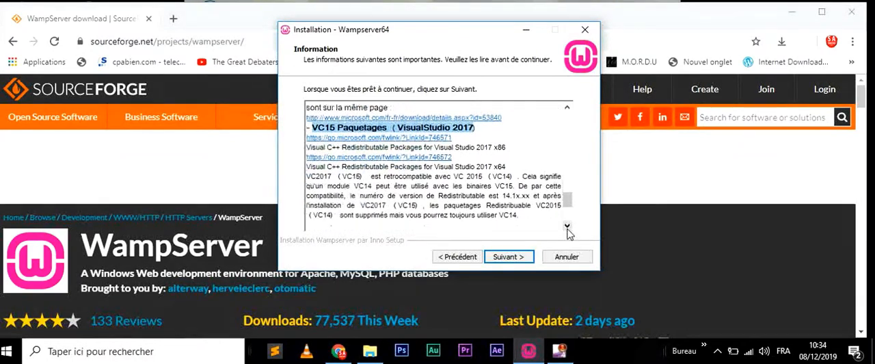
{"action": "left_click", "coordinate": [568, 228]}
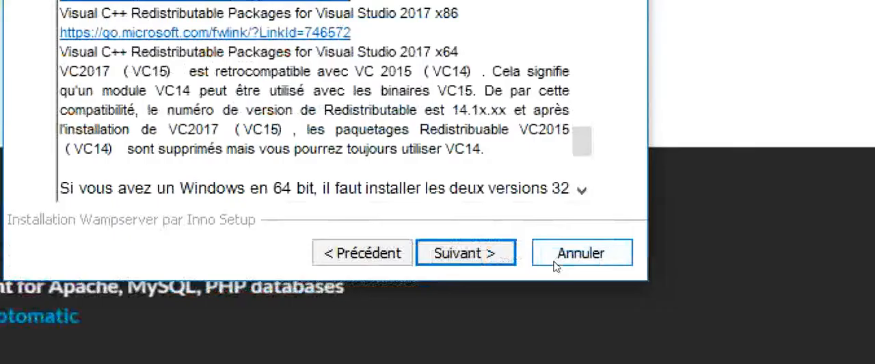
- Quit the Wampserver64 installation wizard, then switch to File Explorer and open the Nouveau dossier folder inside App on drive F:
{"action": "left_click", "coordinate": [576, 263]}
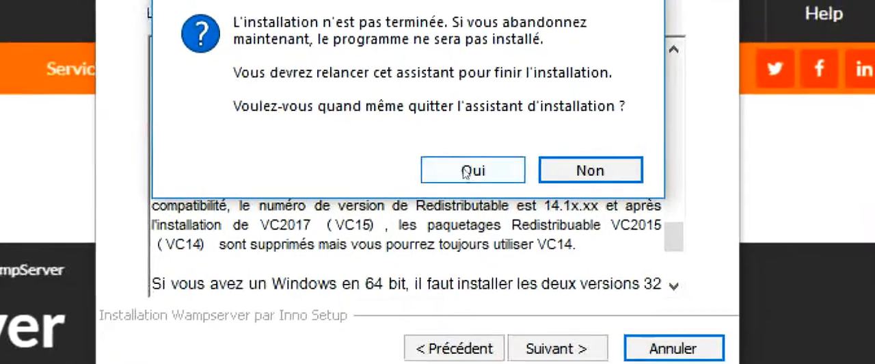
{"action": "left_click", "coordinate": [339, 42]}
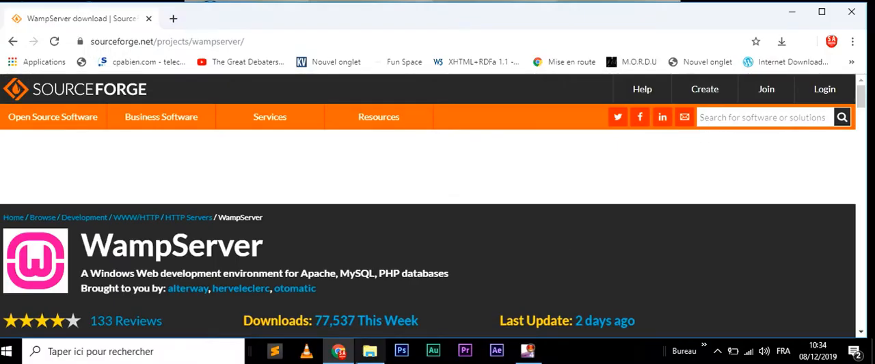
{"action": "left_click", "coordinate": [370, 350]}
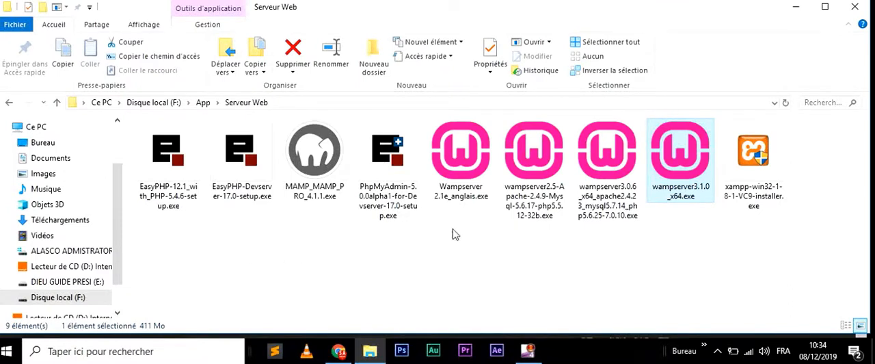
{"action": "left_click", "coordinate": [204, 104]}
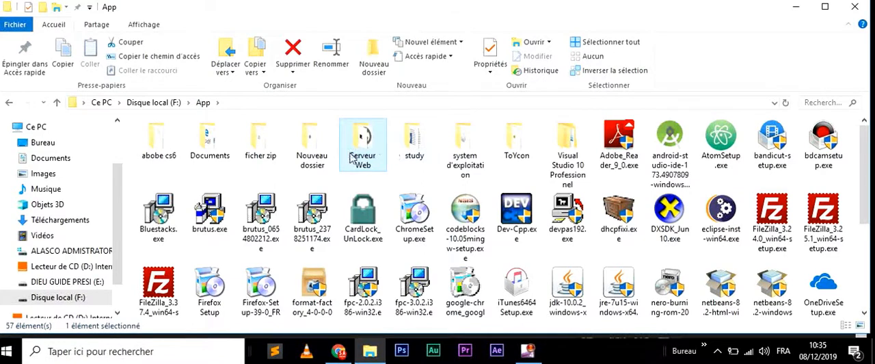
{"action": "left_click", "coordinate": [322, 152]}
{"action": "double_click", "coordinate": [322, 152]}
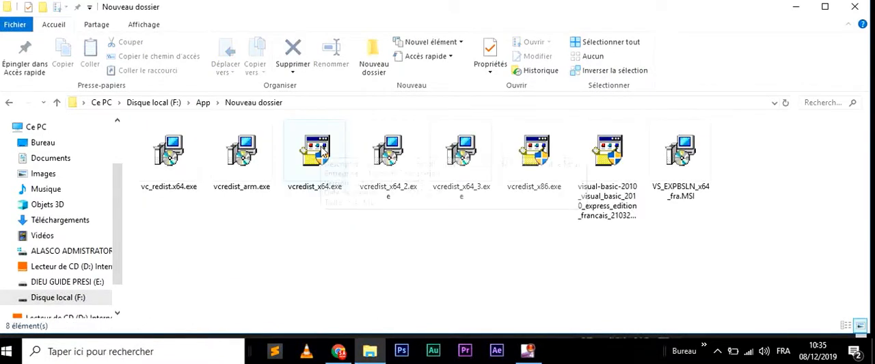
{"action": "mouse_move", "coordinate": [322, 150]}
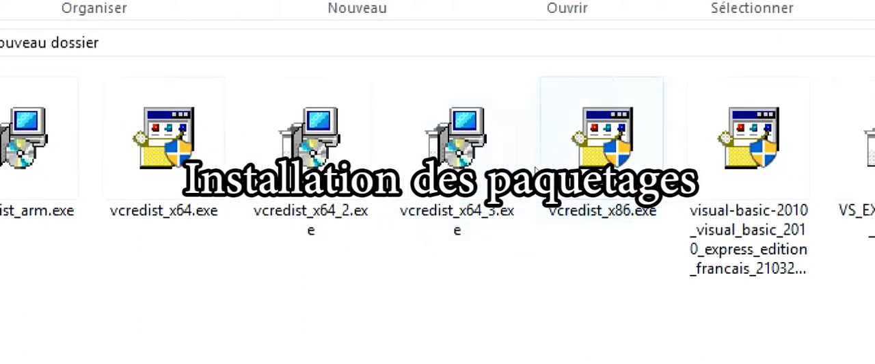
- Launch vc_redist.x64.exe, accept its licence terms, cancel the setup, and select all the package files in the folder
{"action": "left_click", "coordinate": [167, 177]}
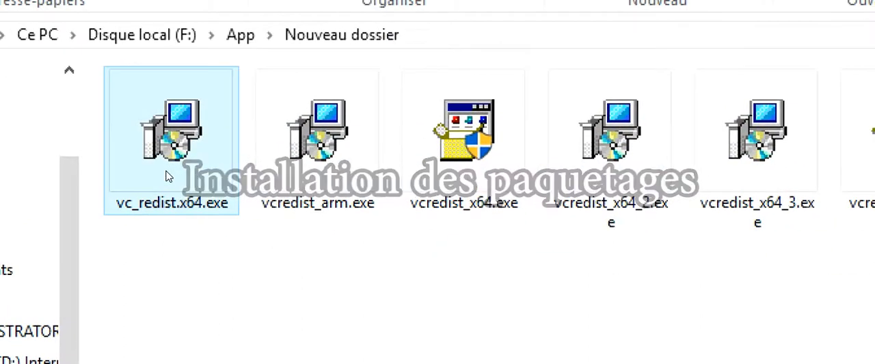
{"action": "double_click", "coordinate": [168, 176]}
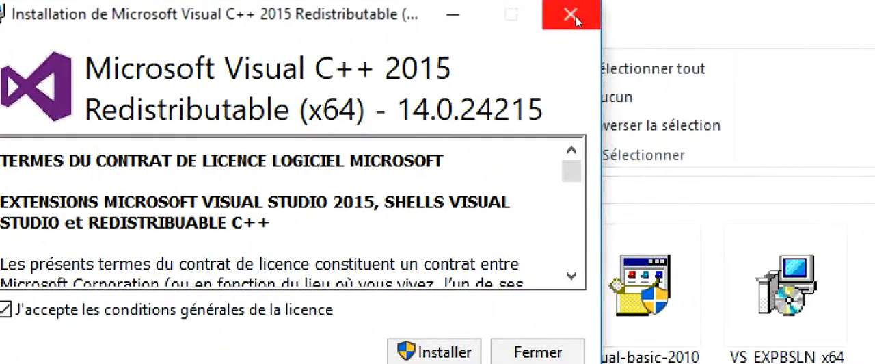
{"action": "left_click", "coordinate": [574, 19]}
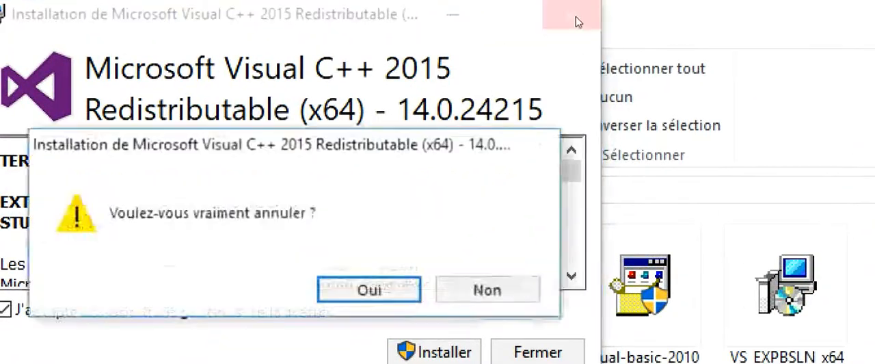
{"action": "left_click", "coordinate": [474, 153]}
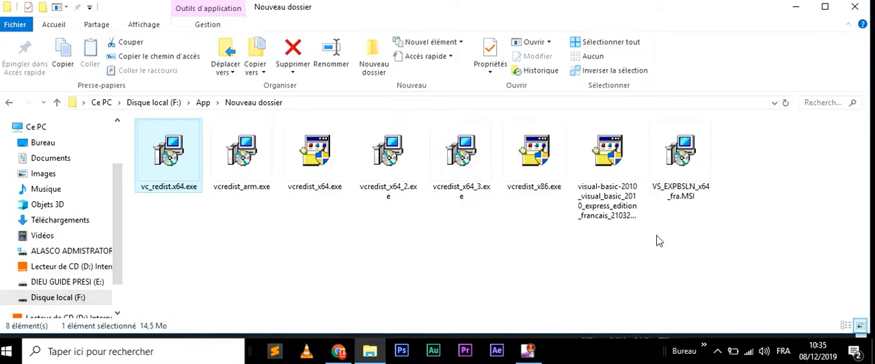
{"action": "left_click_drag", "start_coordinate": [683, 250], "coordinate": [60, 134]}
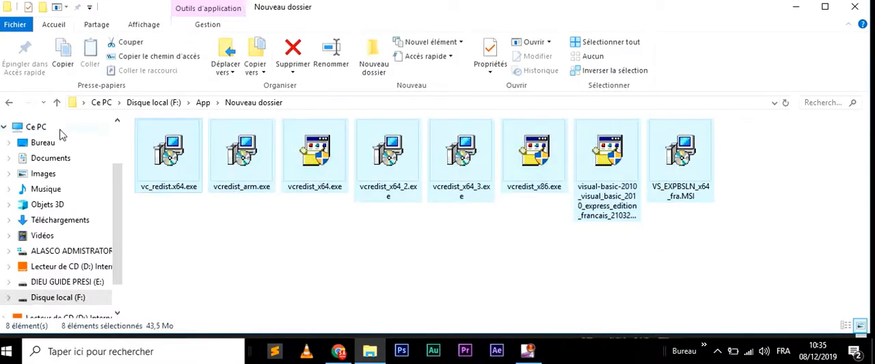
- Open the Serveur Web folder inside App, launch wampserver3.1.0_x64.exe, and minimize the File Explorer window
{"action": "left_click", "coordinate": [202, 103]}
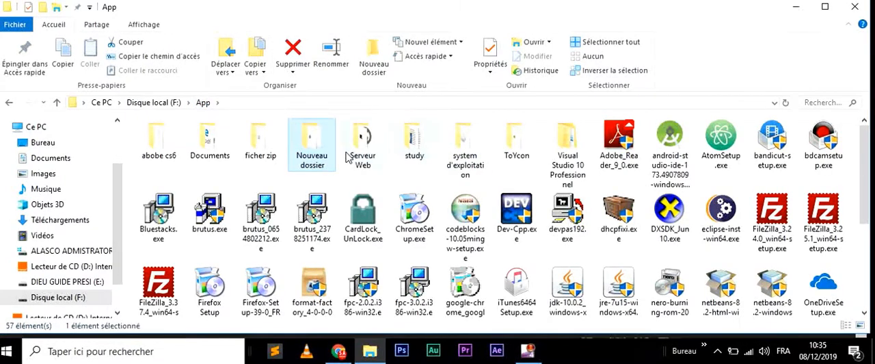
{"action": "double_click", "coordinate": [349, 158]}
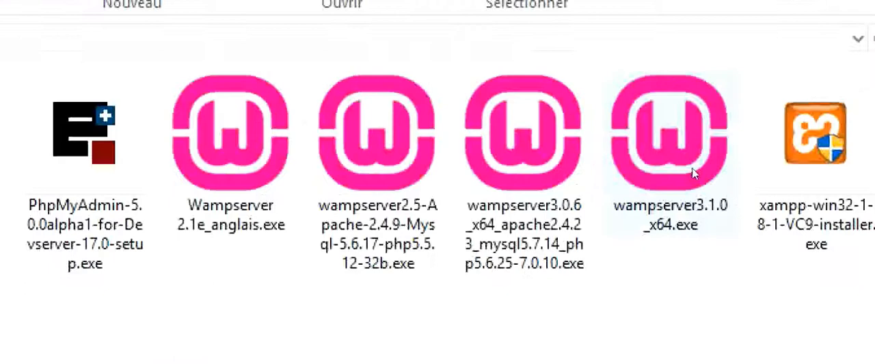
{"action": "left_click", "coordinate": [693, 170]}
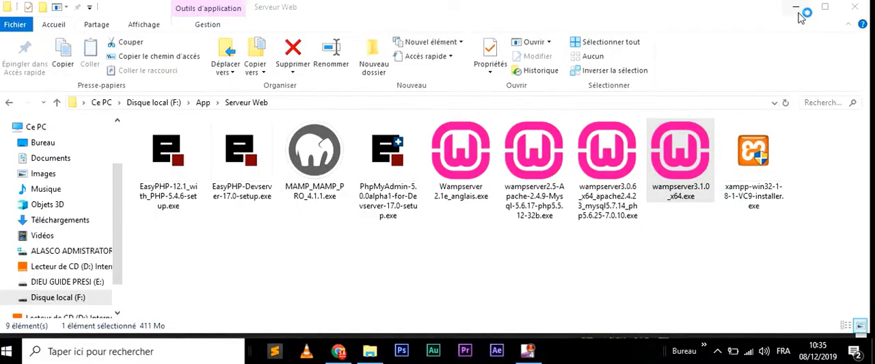
{"action": "left_click", "coordinate": [798, 12]}
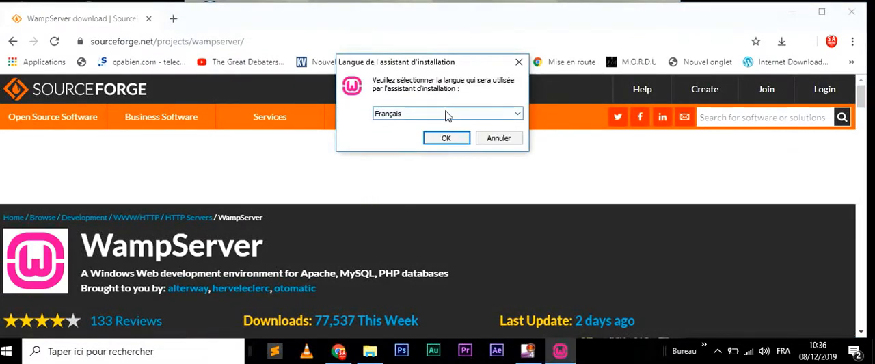
- Choose Français as the setup language, accept the WampServer licence agreement, and continue past the information page
{"action": "left_click", "coordinate": [445, 139]}
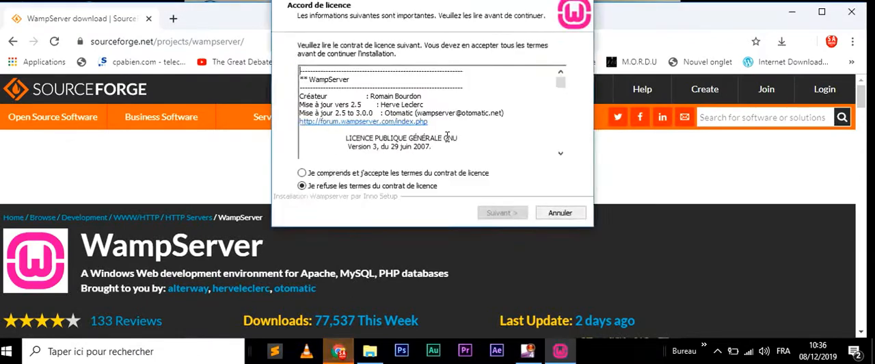
{"action": "left_click", "coordinate": [409, 179]}
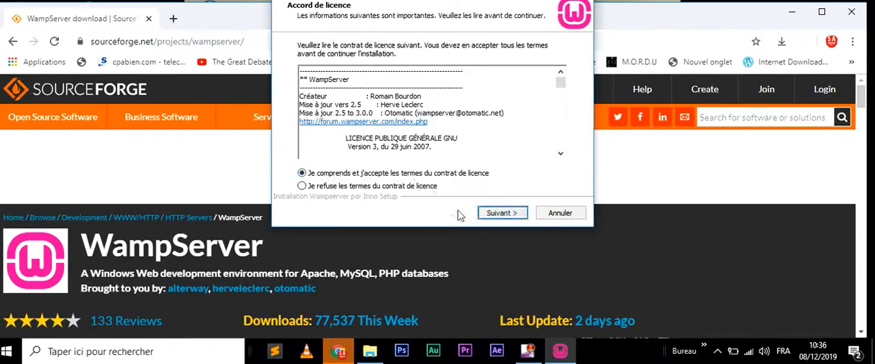
{"action": "left_click", "coordinate": [494, 214]}
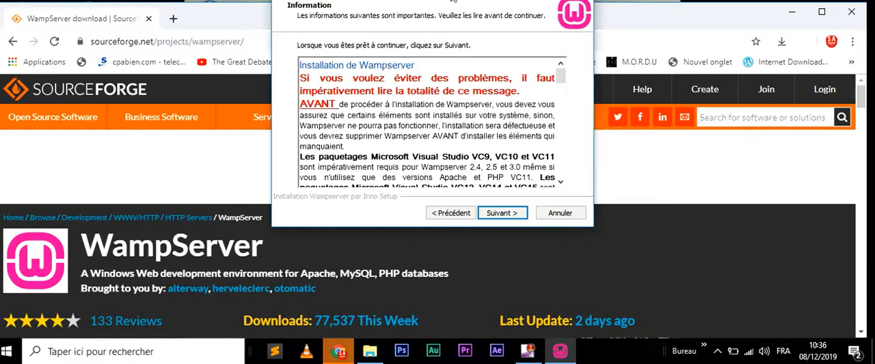
{"action": "left_click_drag", "start_coordinate": [453, 1], "coordinate": [468, 60]}
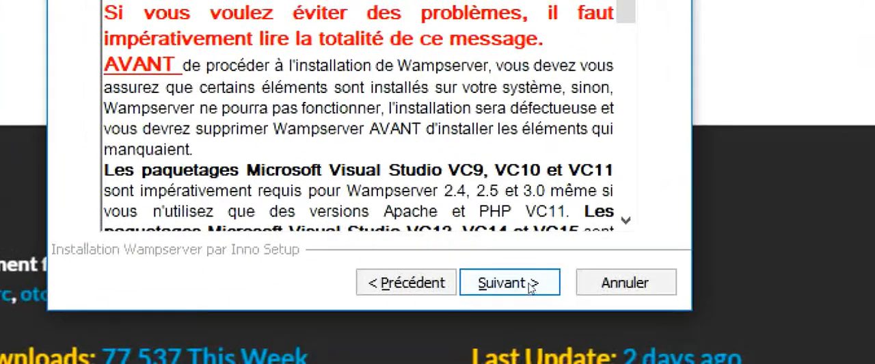
{"action": "left_click", "coordinate": [540, 286]}
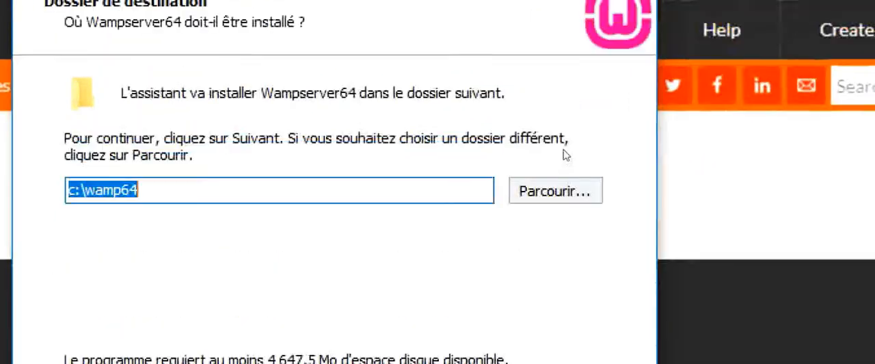
- Look through the available destination drives, cancel the folder choice, and continue with c:\wamp64 as the destination folder
{"action": "left_click", "coordinate": [555, 190]}
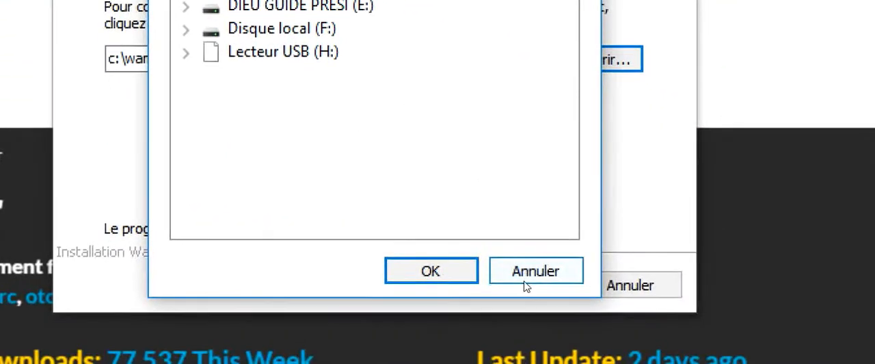
{"action": "left_click", "coordinate": [577, 355]}
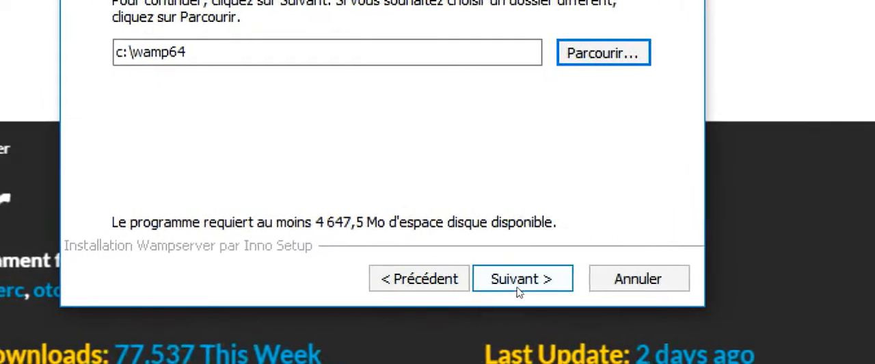
{"action": "left_click", "coordinate": [520, 279]}
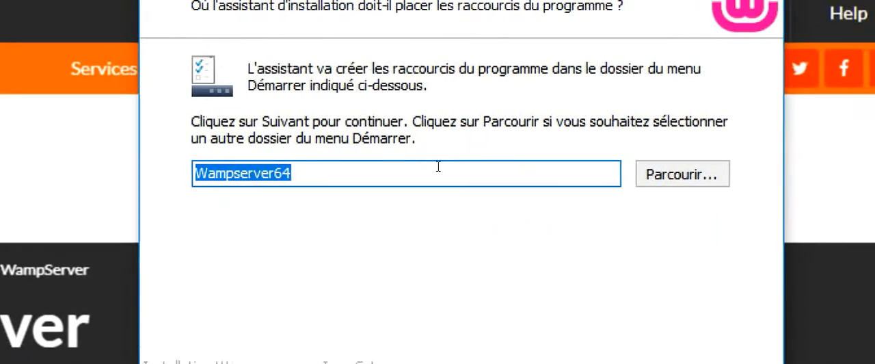
- Keep Wampserver64 as the Start menu folder and start the installation, moving the browser-choice prompt when it appears
{"action": "left_click", "coordinate": [701, 174]}
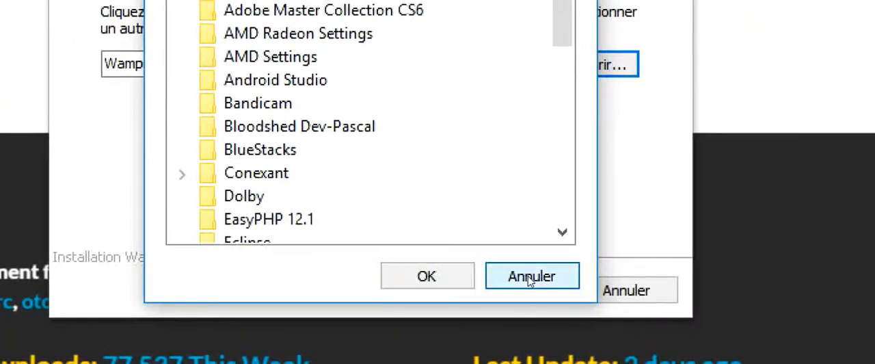
{"action": "left_click", "coordinate": [527, 275]}
{"action": "left_click", "coordinate": [527, 280]}
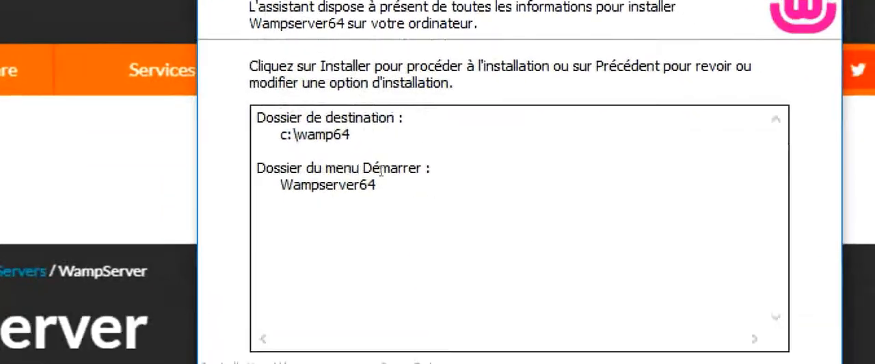
{"action": "left_click", "coordinate": [513, 283]}
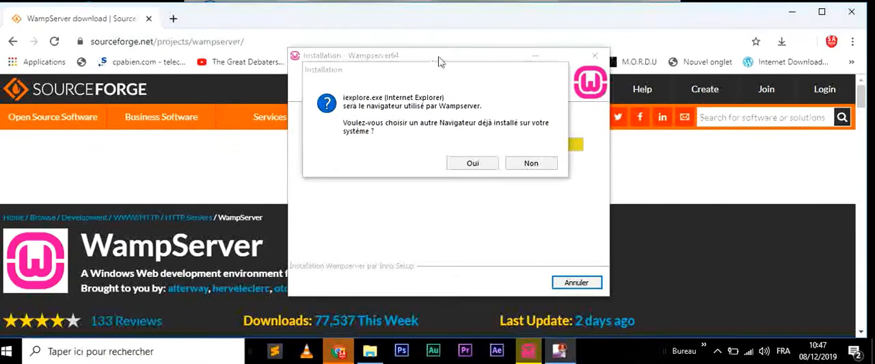
{"action": "left_click_drag", "start_coordinate": [448, 75], "coordinate": [464, 127]}
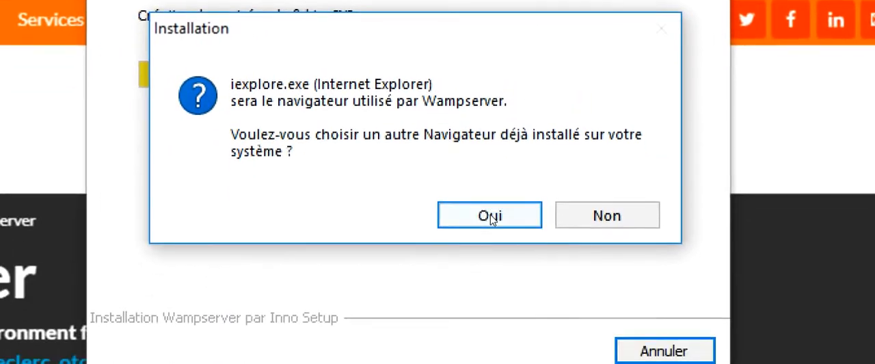
- Opt to choose a browser other than Internet Explorer for Wampserver and open the file location of the desktop's Google Chrome shortcut
{"action": "left_click", "coordinate": [490, 216]}
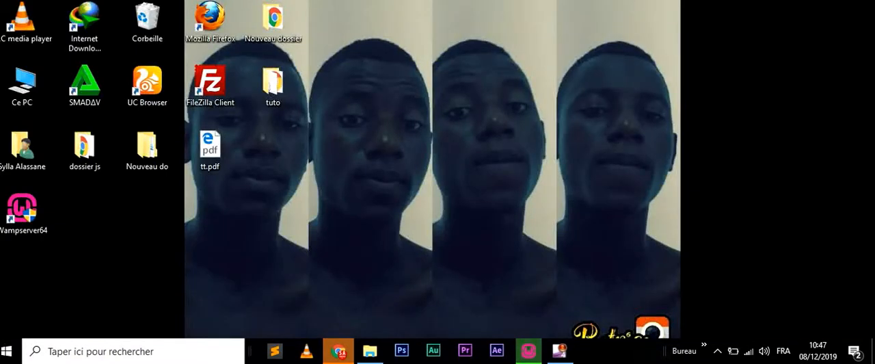
{"action": "left_click_drag", "start_coordinate": [335, 224], "coordinate": [410, 63]}
{"action": "right_click", "coordinate": [407, 102]}
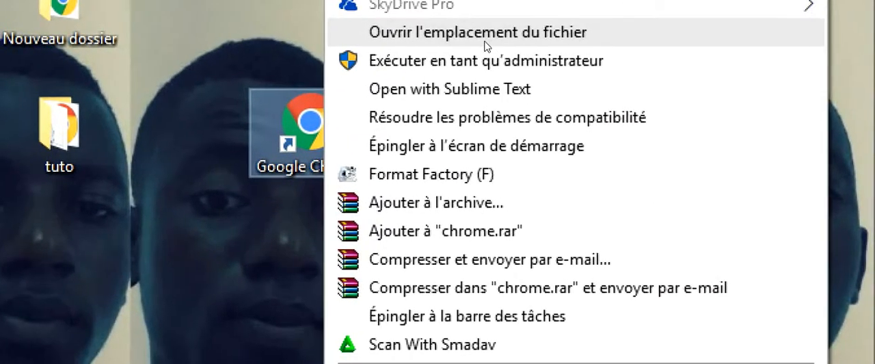
{"action": "left_click", "coordinate": [488, 37]}
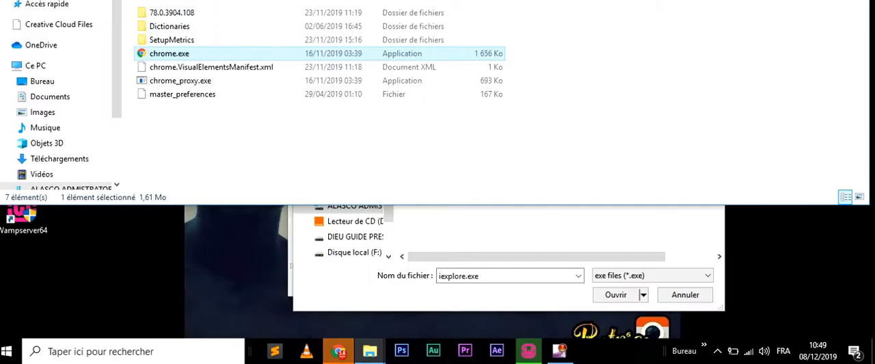
- Copy the folder path C:\Program Files (x86)\Google\Chrome\Application and close the File Explorer window
{"action": "mouse_move", "coordinate": [519, 0]}
{"action": "left_mouse_down"}
{"action": "mouse_move", "coordinate": [542, 39]}
{"action": "mouse_move", "coordinate": [525, 9]}
{"action": "left_mouse_up"}
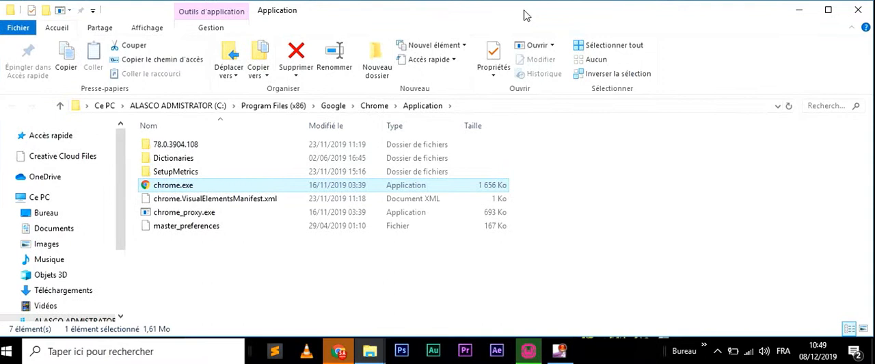
{"action": "left_click", "coordinate": [494, 110]}
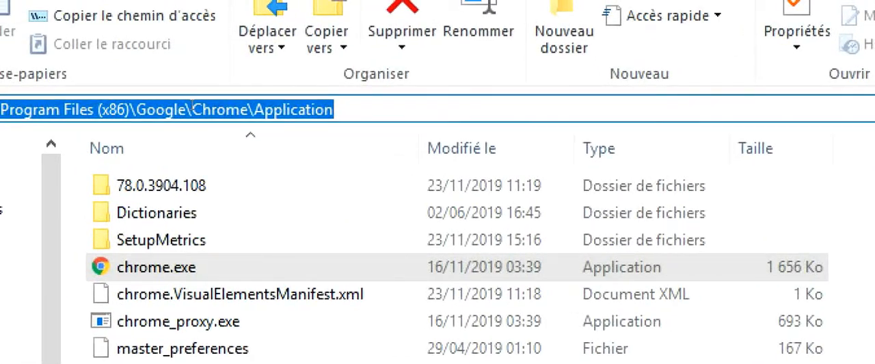
{"action": "right_click", "coordinate": [198, 110]}
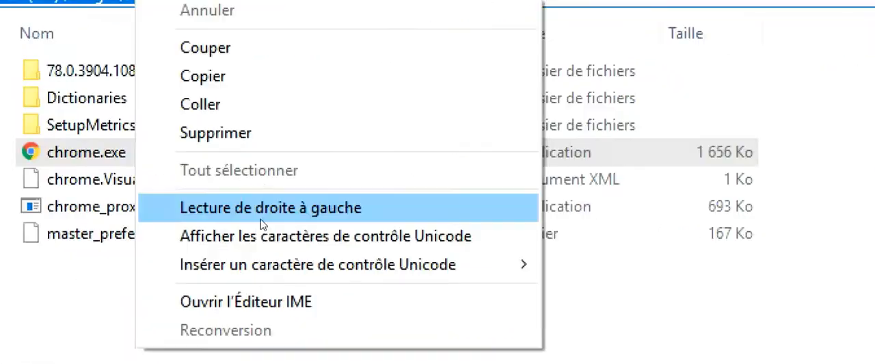
{"action": "left_click", "coordinate": [258, 104]}
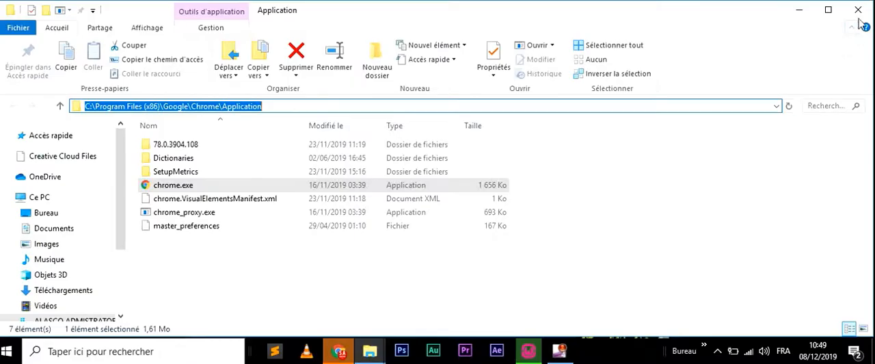
{"action": "left_click", "coordinate": [860, 19]}
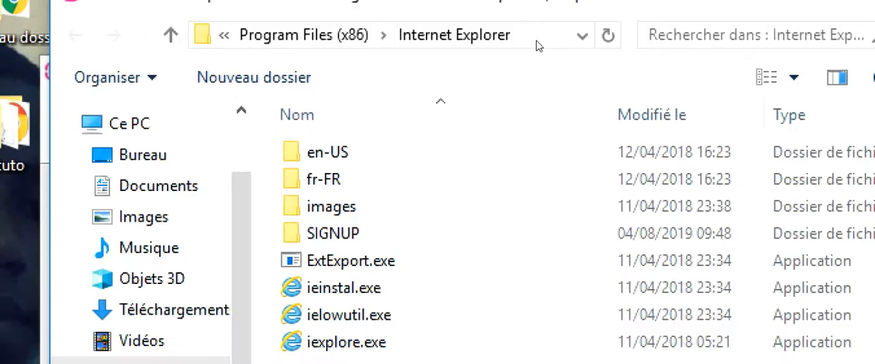
- Go to the copied Chrome Application folder in the browser selection dialog and choose chrome.exe as Wampserver's browser
{"action": "left_click", "coordinate": [537, 41]}
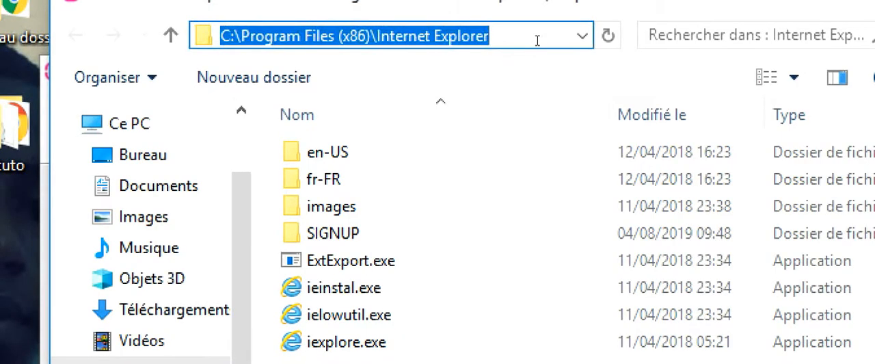
{"action": "key", "text": "ctrl+v"}
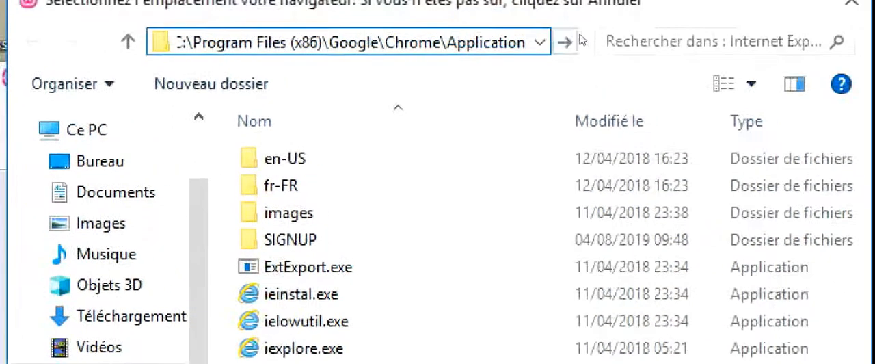
{"action": "left_click", "coordinate": [570, 38]}
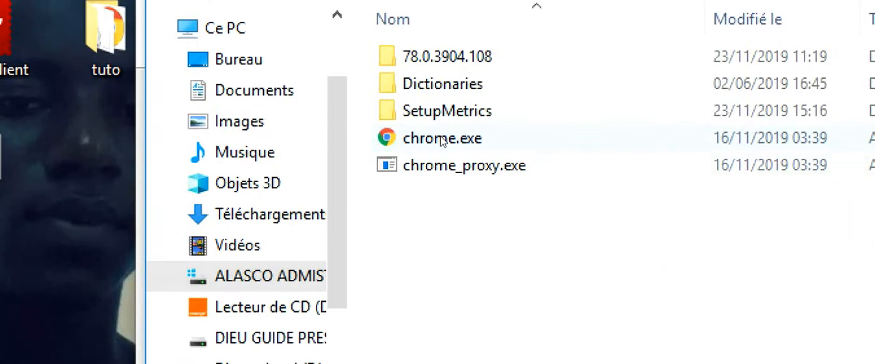
{"action": "left_click", "coordinate": [441, 139]}
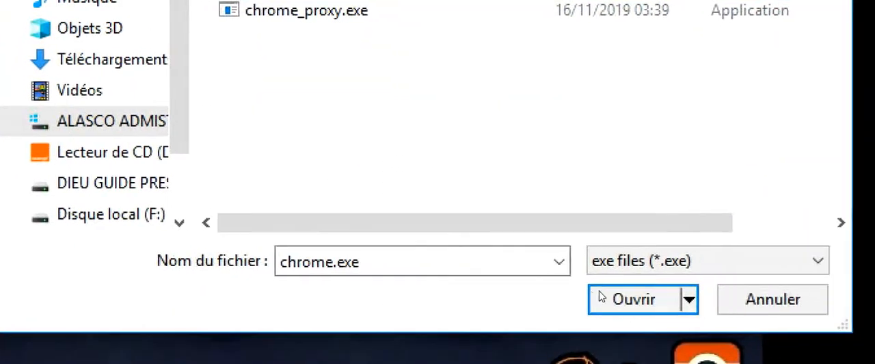
{"action": "left_click", "coordinate": [619, 294]}
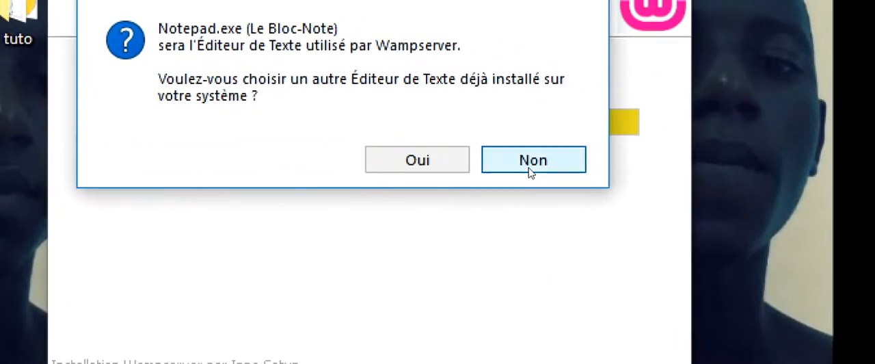
- Keep Notepad as Wampserver's text editor and bring the installer in front of the SourceForge browser window
{"action": "left_click", "coordinate": [521, 170]}
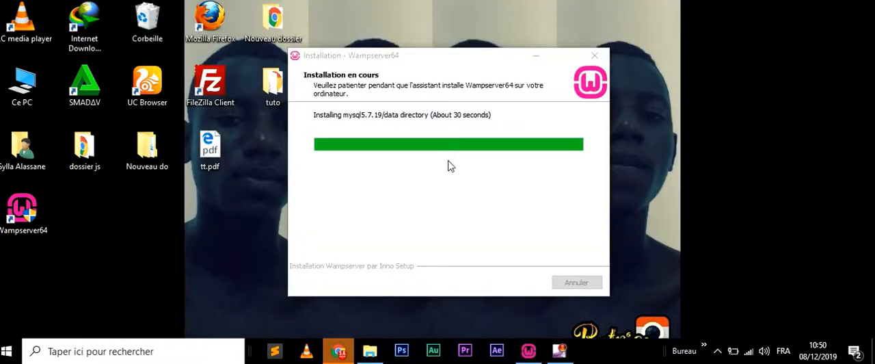
{"action": "mouse_move", "coordinate": [339, 349]}
{"action": "left_click", "coordinate": [340, 301]}
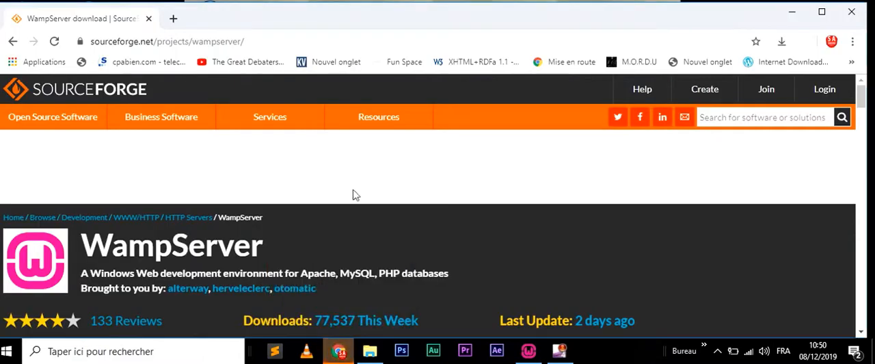
{"action": "mouse_move", "coordinate": [529, 350]}
{"action": "left_click", "coordinate": [531, 317]}
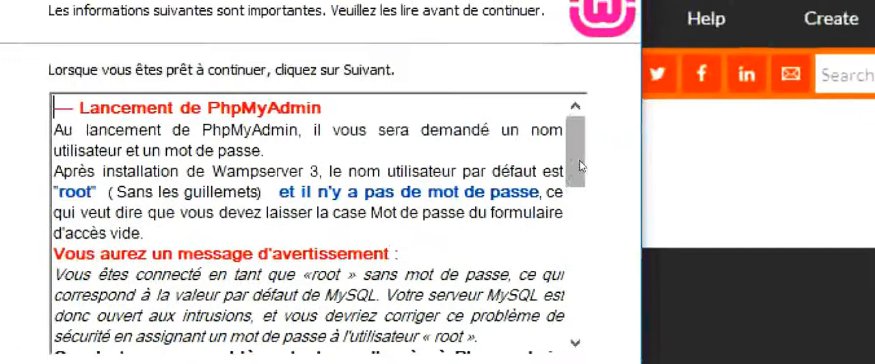
- Continue past the PhpMyAdmin information page, finish the Wampserver64 installation, and minimize the browser window
{"action": "left_click_drag", "start_coordinate": [575, 136], "coordinate": [601, 293]}
{"action": "left_click", "coordinate": [520, 270]}
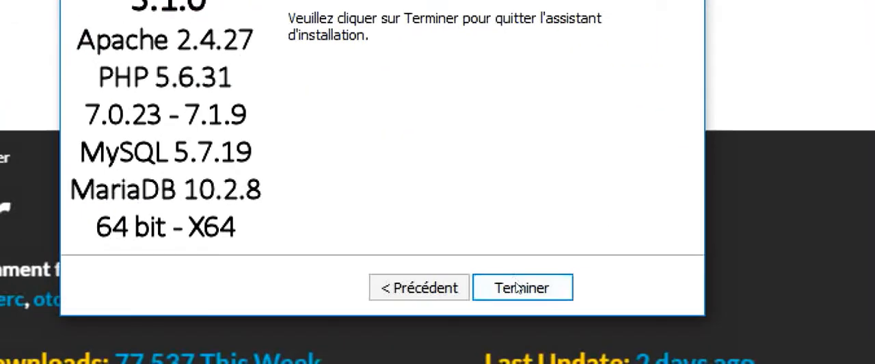
{"action": "left_click", "coordinate": [518, 287]}
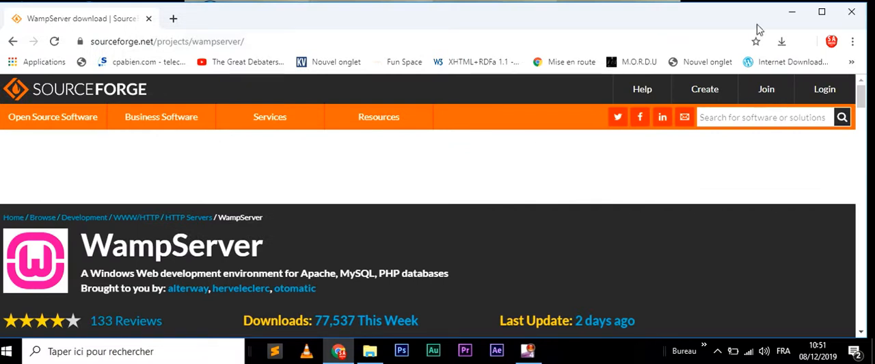
{"action": "left_click", "coordinate": [797, 15]}
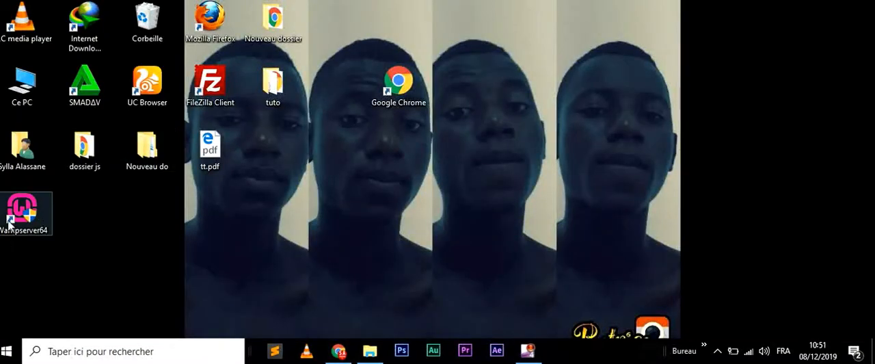
- Rearrange the desktop shortcuts so Wampserver64 stands alone near the middle of the desktop, and launch Wampserver64
{"action": "left_click_drag", "start_coordinate": [416, 179], "coordinate": [419, 183]}
{"action": "left_click_drag", "start_coordinate": [400, 85], "coordinate": [356, 47]}
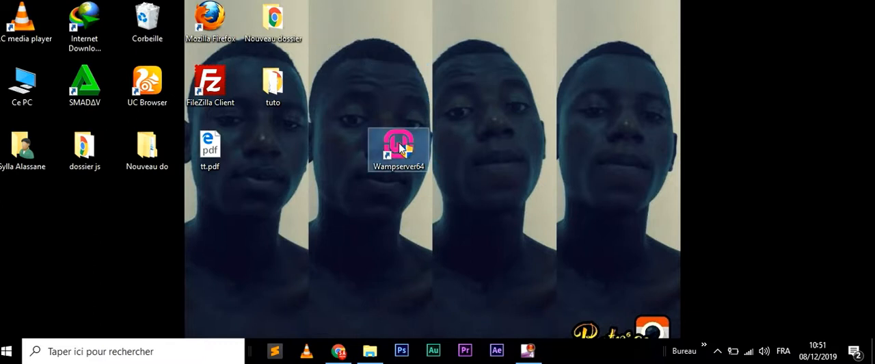
{"action": "left_click_drag", "start_coordinate": [401, 147], "coordinate": [482, 171]}
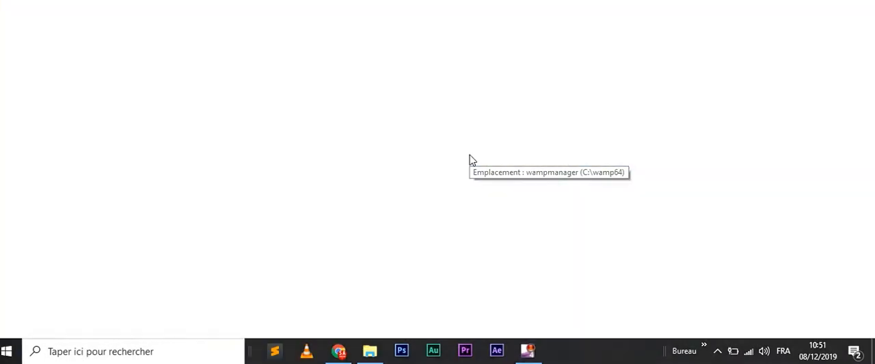
{"action": "double_click", "coordinate": [469, 156]}
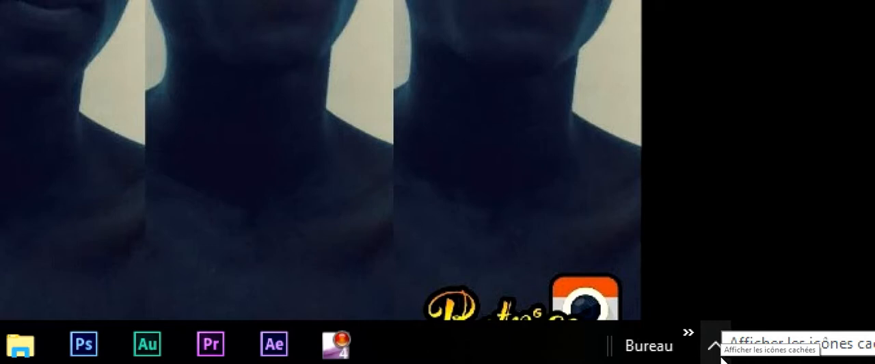
- Run Wampserver's port 80 test from its tools and reposition the result window so its output can be read
{"action": "left_click", "coordinate": [718, 349]}
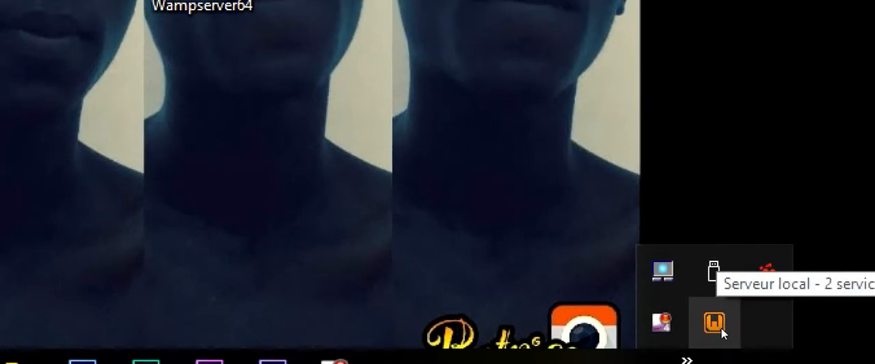
{"action": "right_click", "coordinate": [721, 328]}
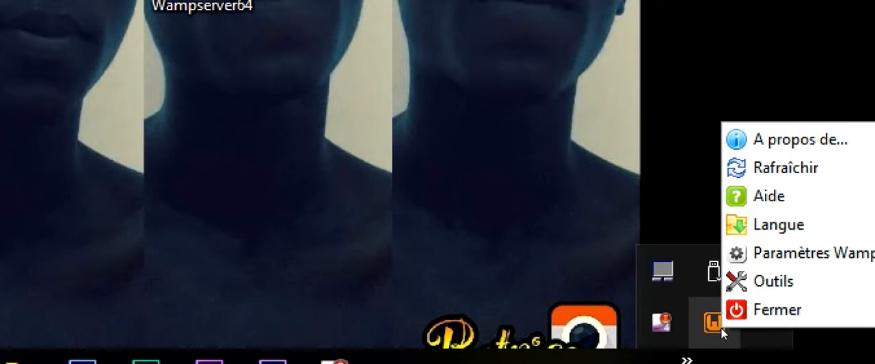
{"action": "mouse_move", "coordinate": [778, 278]}
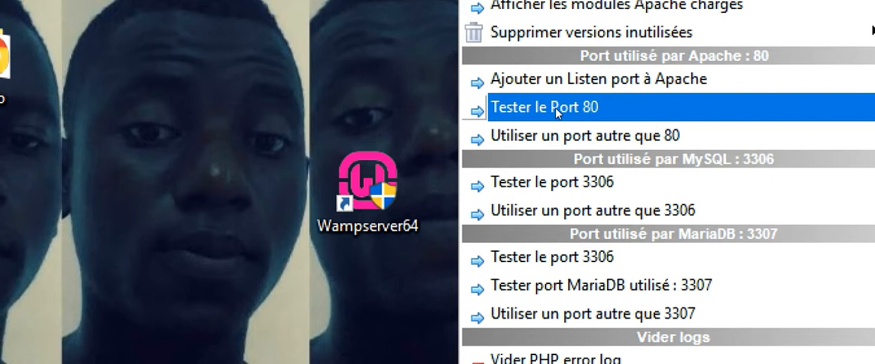
{"action": "left_click", "coordinate": [557, 109]}
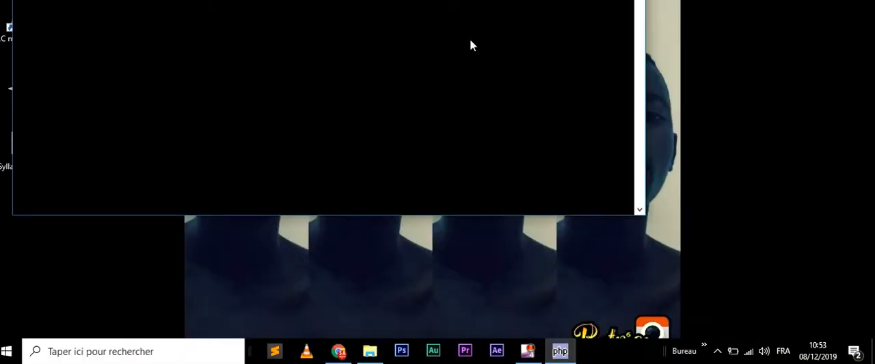
{"action": "left_click_drag", "start_coordinate": [328, 0], "coordinate": [361, 77]}
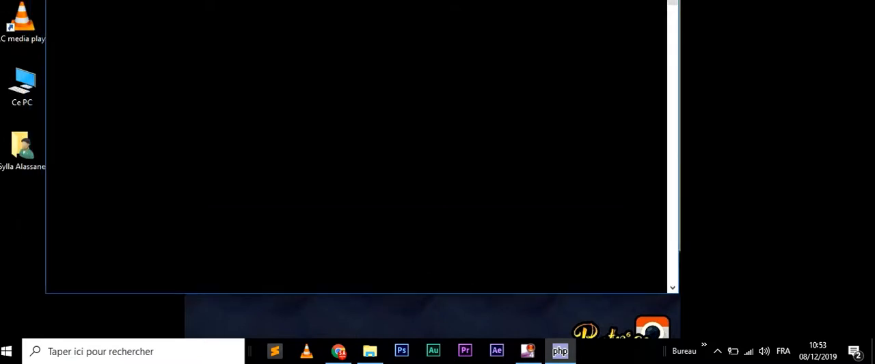
{"action": "left_click_drag", "start_coordinate": [388, 0], "coordinate": [411, 11]}
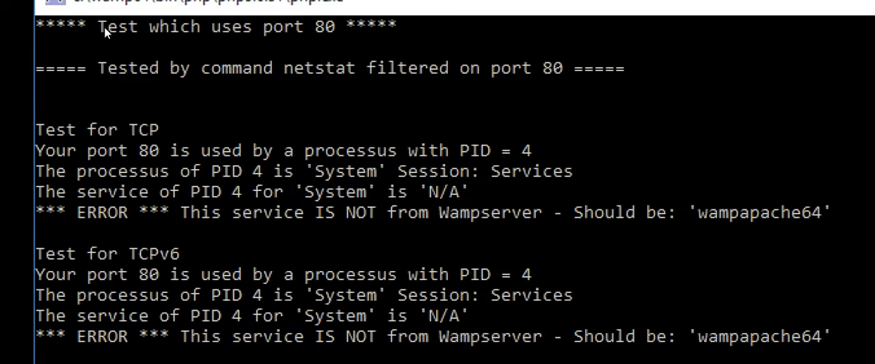
- Examine which process uses port 80 in the test output, and close the result window
{"action": "left_click_drag", "start_coordinate": [164, 68], "coordinate": [269, 88]}
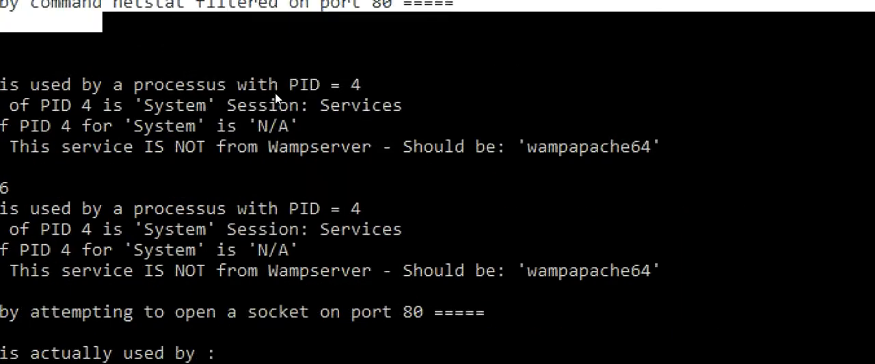
{"action": "left_click", "coordinate": [273, 71]}
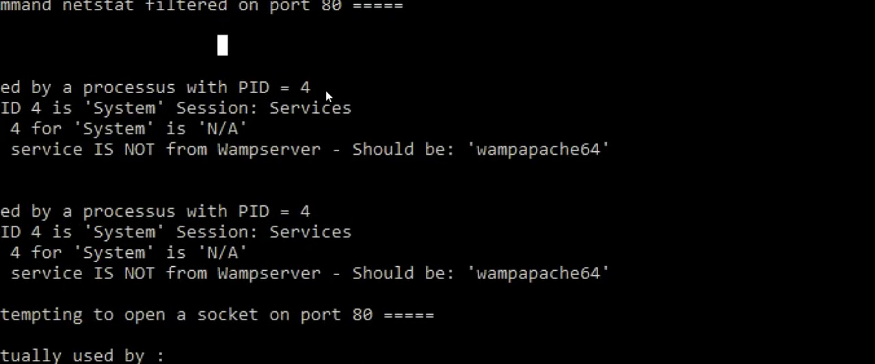
{"action": "left_click_drag", "start_coordinate": [462, 89], "coordinate": [320, 97]}
{"action": "left_click_drag", "start_coordinate": [255, 96], "coordinate": [74, 96]}
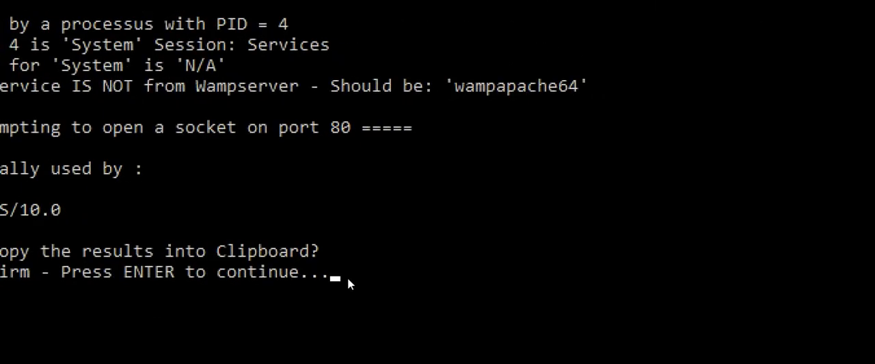
{"action": "left_click", "coordinate": [691, 20]}
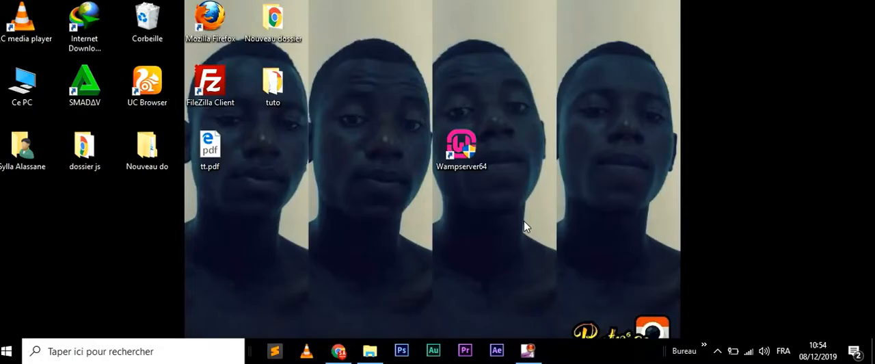
- Change the port used by Apache from Wampserver's tools to 8080 and confirm it
{"action": "left_click", "coordinate": [716, 352]}
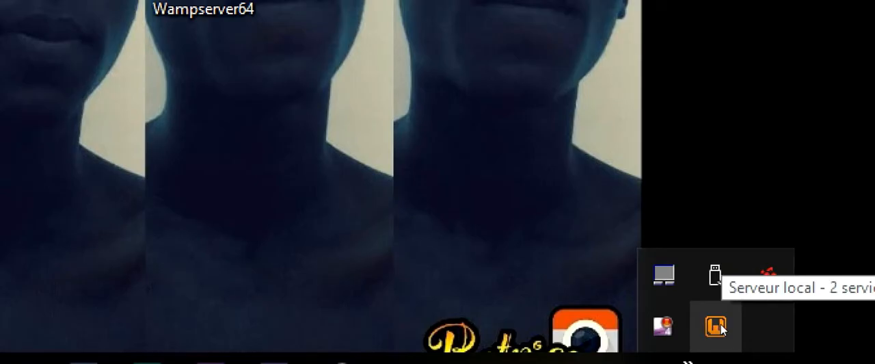
{"action": "left_click", "coordinate": [719, 326]}
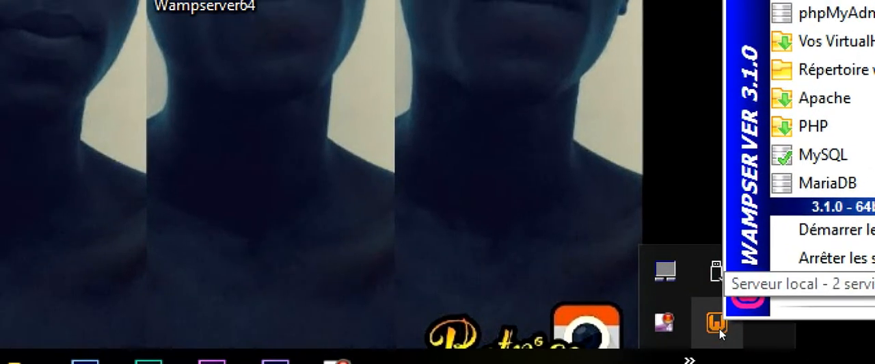
{"action": "right_click", "coordinate": [660, 352]}
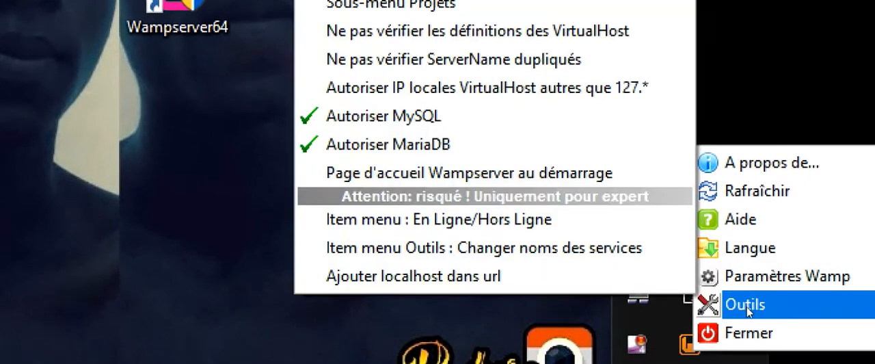
{"action": "mouse_move", "coordinate": [773, 282]}
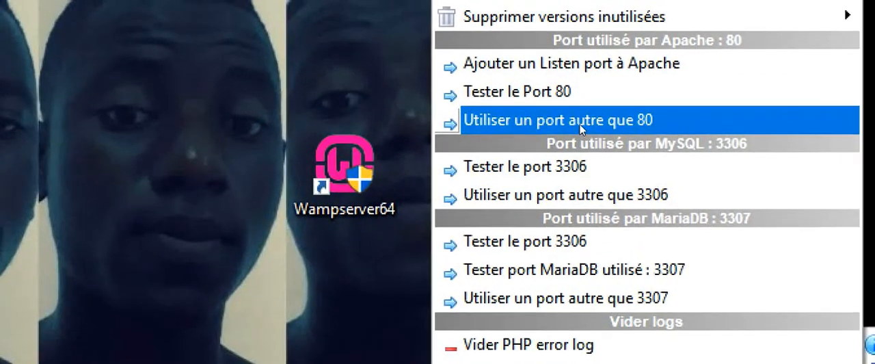
{"action": "left_click", "coordinate": [579, 121]}
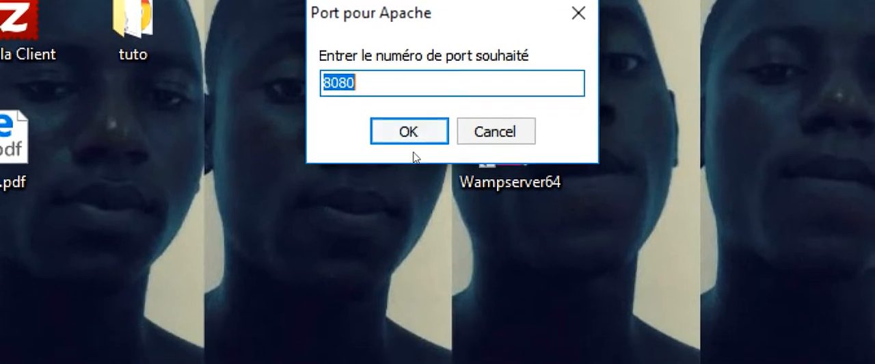
{"action": "left_click", "coordinate": [435, 174]}
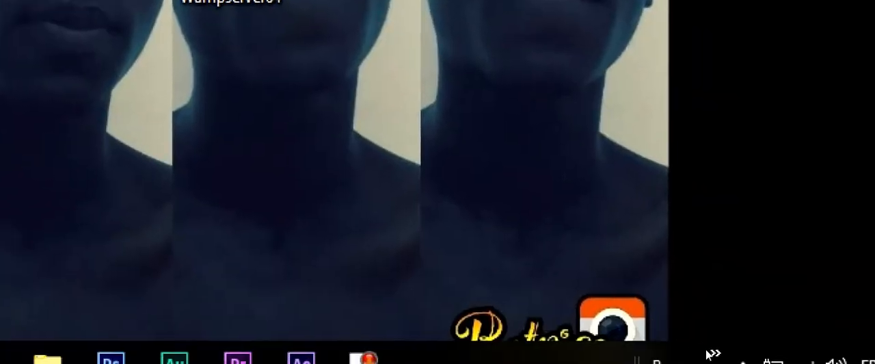
- Run Wampserver's service state check from its tools and reposition the result window so its output can be read
{"action": "left_click", "coordinate": [741, 362]}
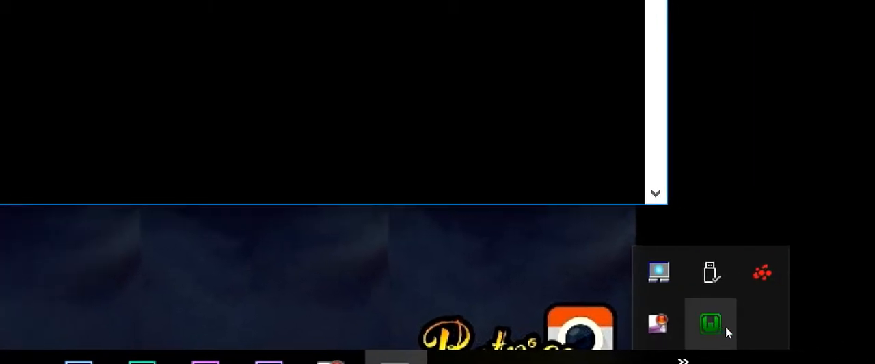
{"action": "right_click", "coordinate": [717, 327]}
{"action": "mouse_move", "coordinate": [750, 308]}
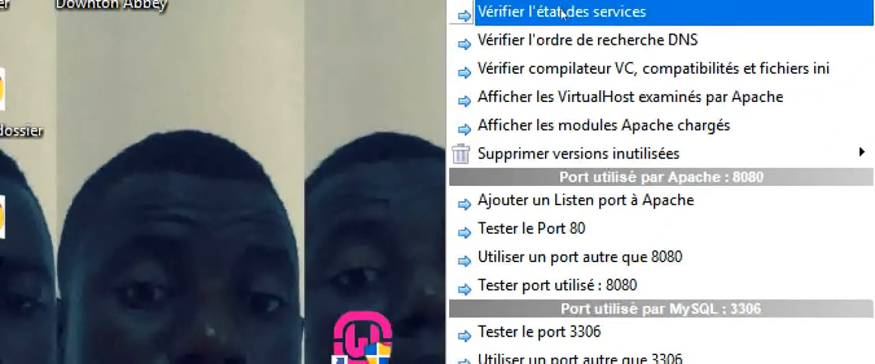
{"action": "left_click", "coordinate": [561, 12]}
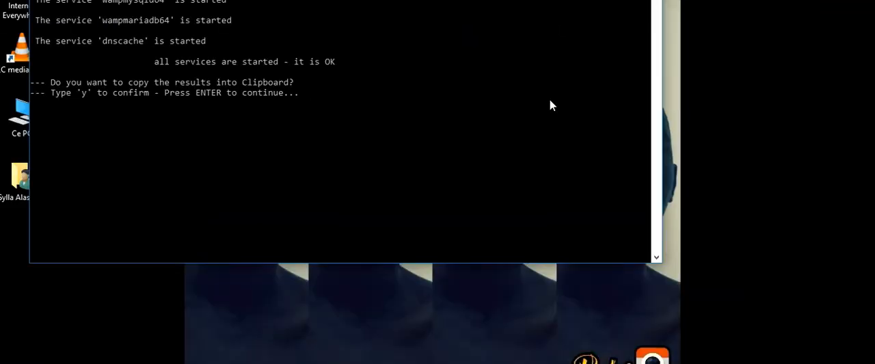
{"action": "left_click_drag", "start_coordinate": [433, 0], "coordinate": [483, 29]}
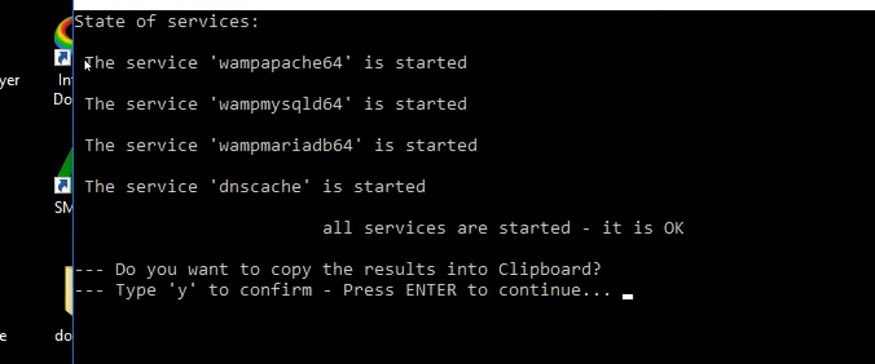
- Examine the reported state of each service and the summary line in the check output, and close the result window
{"action": "left_click_drag", "start_coordinate": [86, 63], "coordinate": [410, 189]}
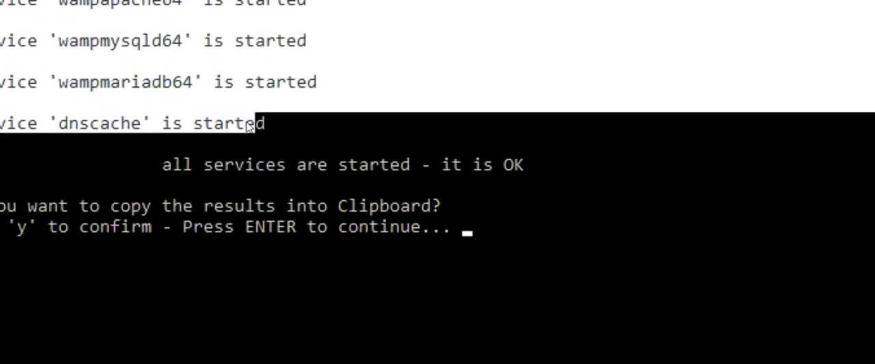
{"action": "left_click_drag", "start_coordinate": [250, 125], "coordinate": [274, 125]}
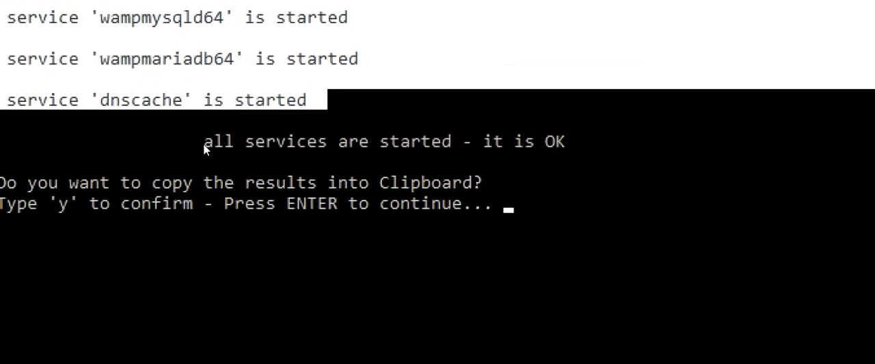
{"action": "left_click", "coordinate": [301, 204]}
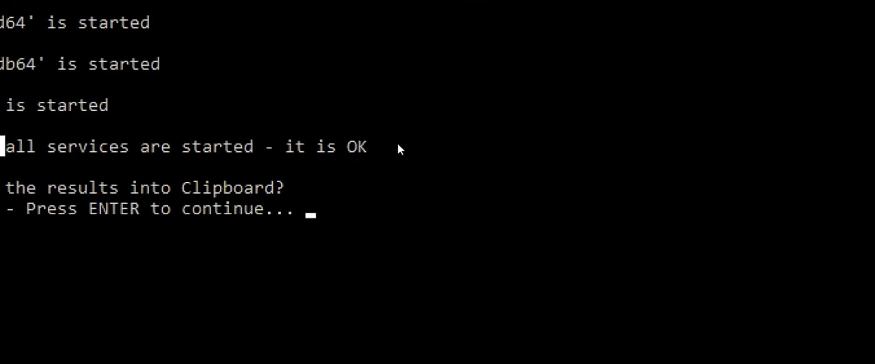
{"action": "left_click_drag", "start_coordinate": [494, 139], "coordinate": [154, 140]}
{"action": "left_click_drag", "start_coordinate": [231, 148], "coordinate": [180, 150]}
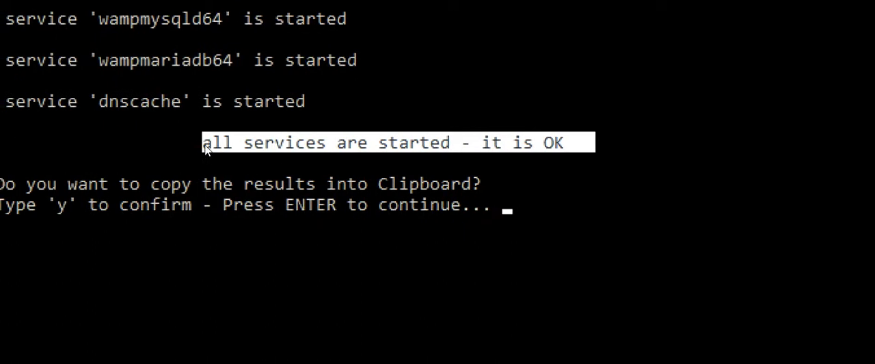
{"action": "left_click", "coordinate": [786, 122]}
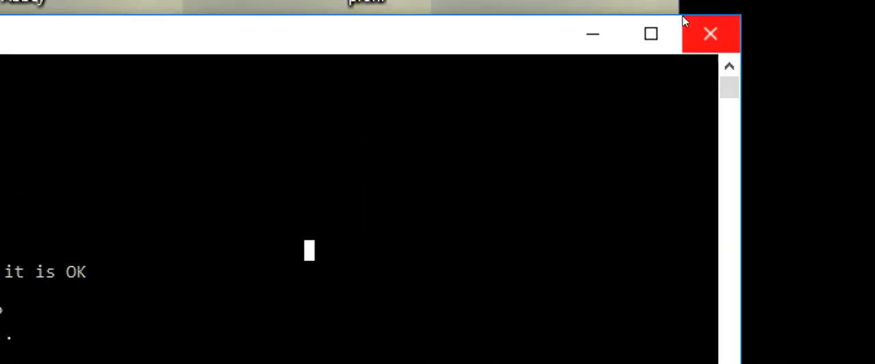
{"action": "left_click", "coordinate": [700, 26]}
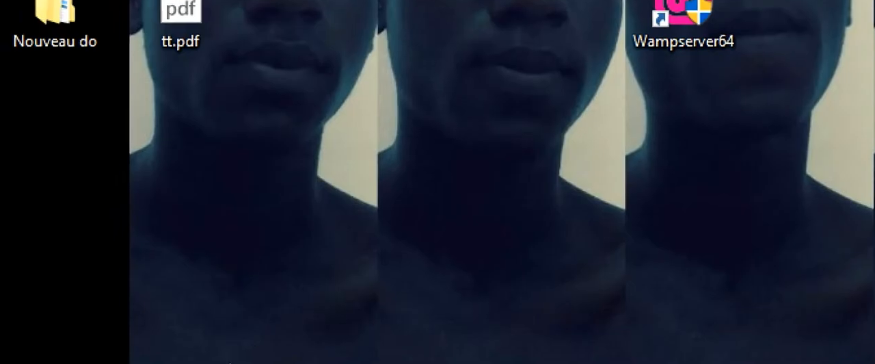
- Search Windows for the Services console, open it, and reposition its window so the service list is fully in view
{"action": "key", "text": "super+s"}
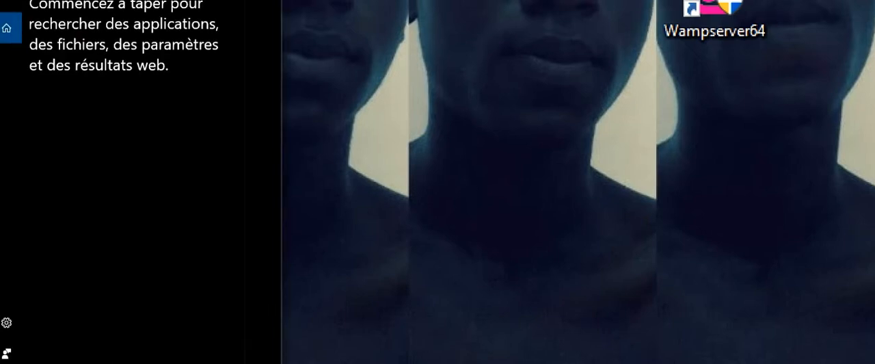
{"action": "type", "text": "s"}
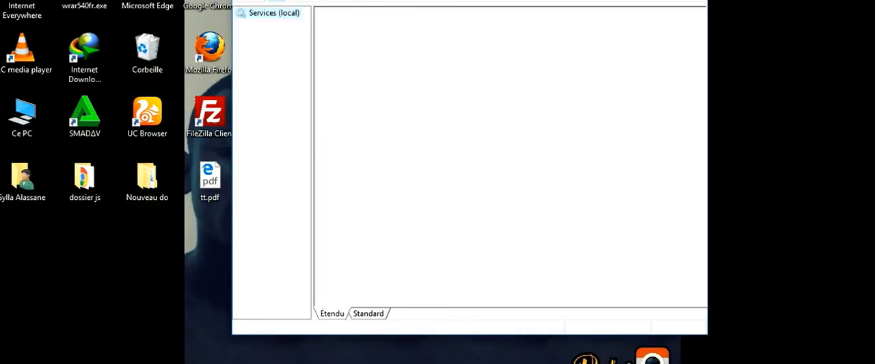
{"action": "left_click_drag", "start_coordinate": [471, 0], "coordinate": [505, 24]}
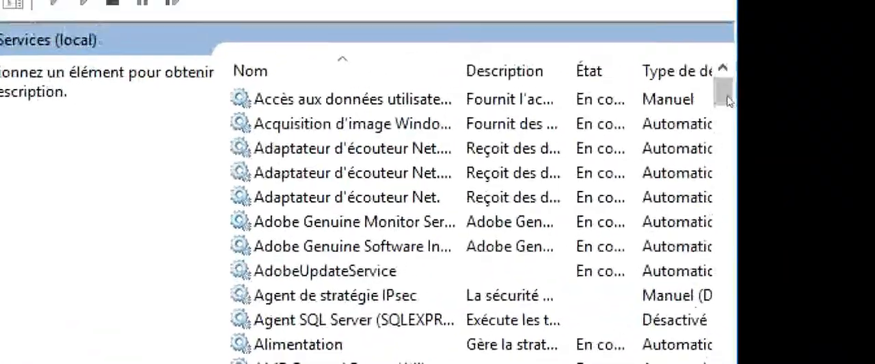
- Examine the wampapache64, wampmariadb64 and wampmysqld64 entries in the local services list, and close the Services console
{"action": "left_click_drag", "start_coordinate": [728, 101], "coordinate": [725, 293]}
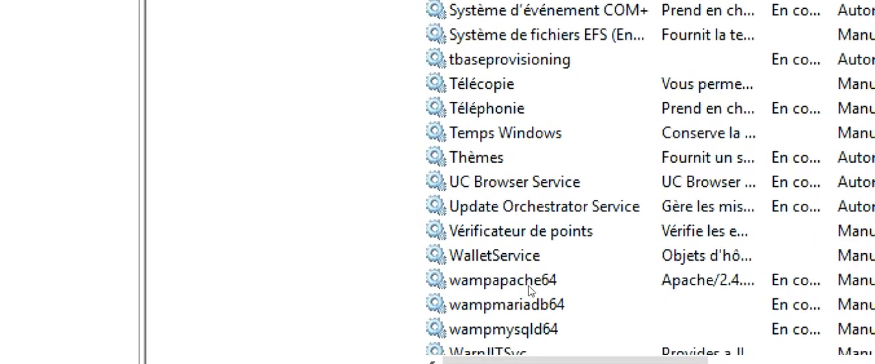
{"action": "left_click", "coordinate": [410, 271]}
{"action": "left_click", "coordinate": [525, 300]}
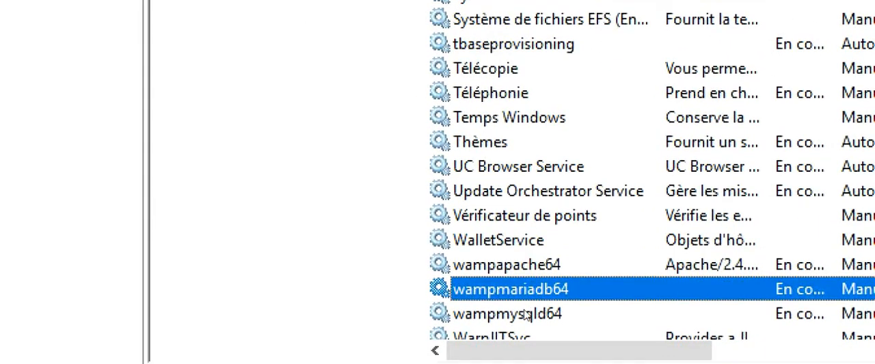
{"action": "left_click", "coordinate": [523, 315]}
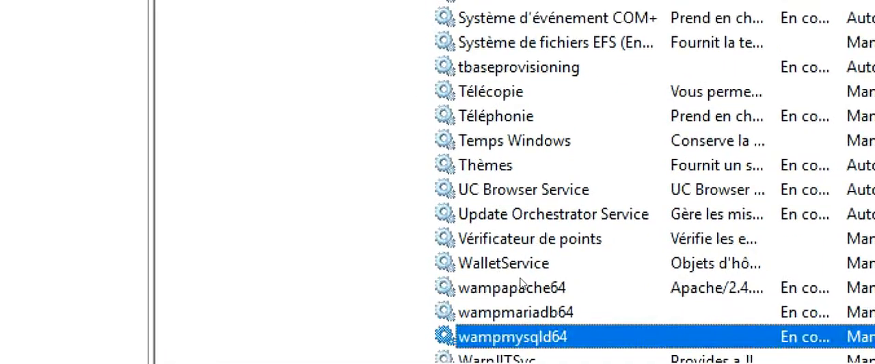
{"action": "left_click", "coordinate": [522, 283]}
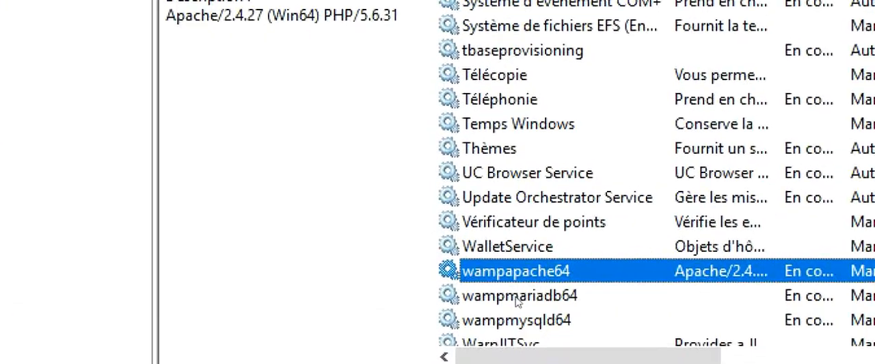
{"action": "left_click", "coordinate": [517, 301]}
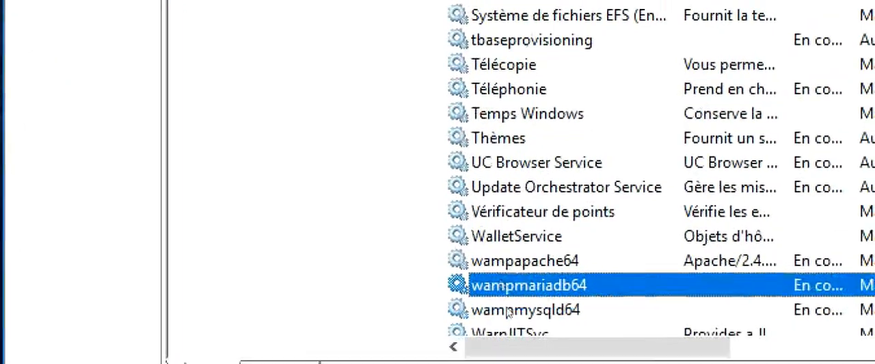
{"action": "left_click", "coordinate": [508, 309]}
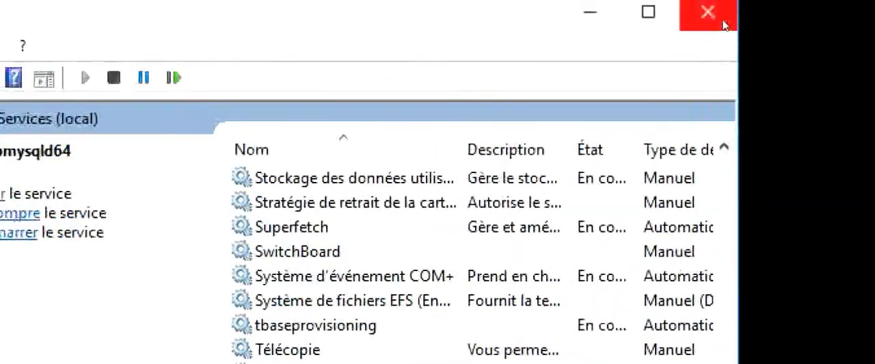
{"action": "left_click", "coordinate": [725, 16]}
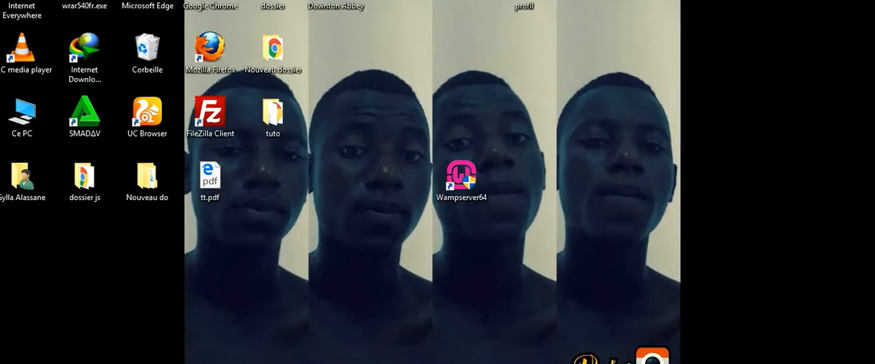
- Switch to the browser by opening Localhost from Wampserver, and reposition and resize the window to view the server configuration page
{"action": "left_click", "coordinate": [715, 355]}
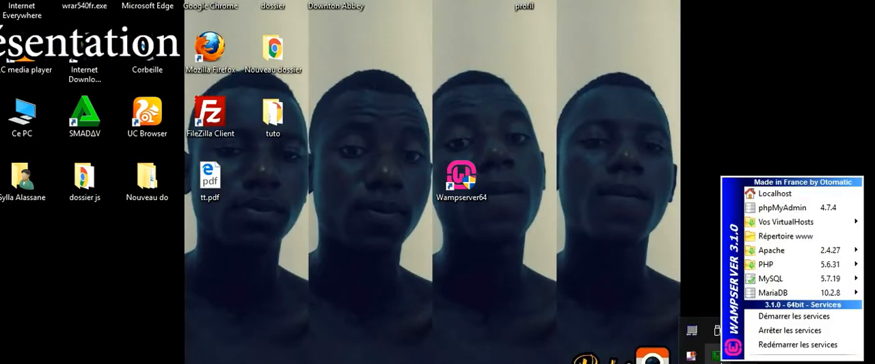
{"action": "mouse_move", "coordinate": [741, 280]}
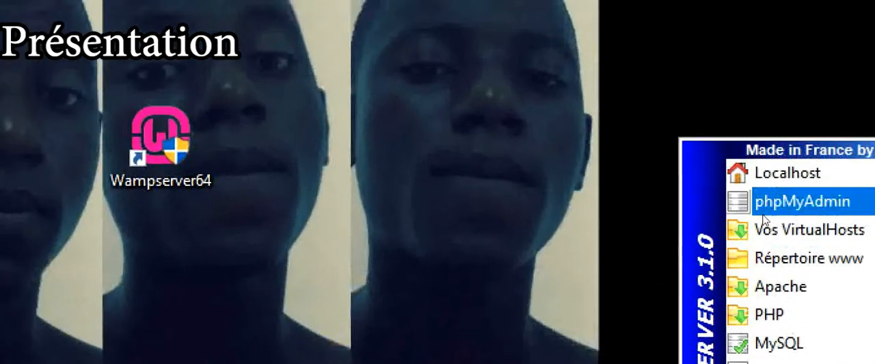
{"action": "left_click", "coordinate": [807, 112]}
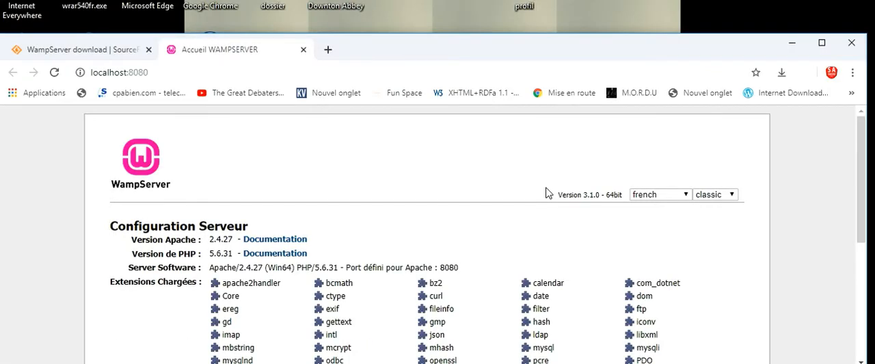
{"action": "left_click_drag", "start_coordinate": [556, 48], "coordinate": [562, 21]}
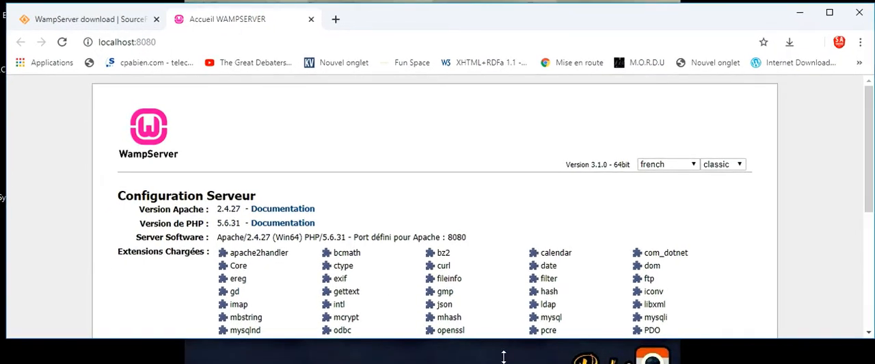
{"action": "left_click_drag", "start_coordinate": [504, 356], "coordinate": [506, 363]}
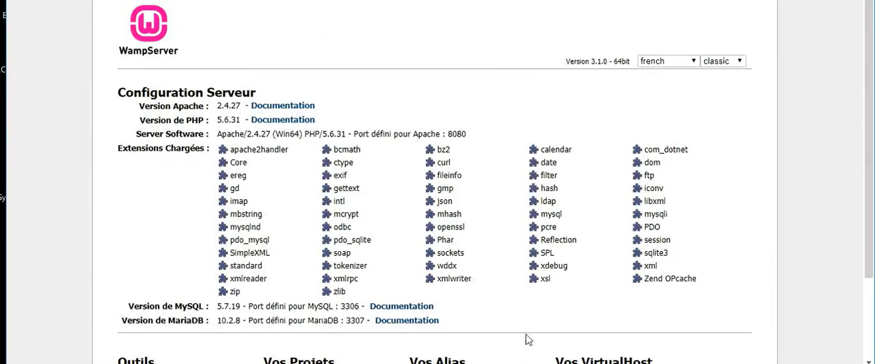
{"action": "left_click_drag", "start_coordinate": [541, 0], "coordinate": [540, 18]}
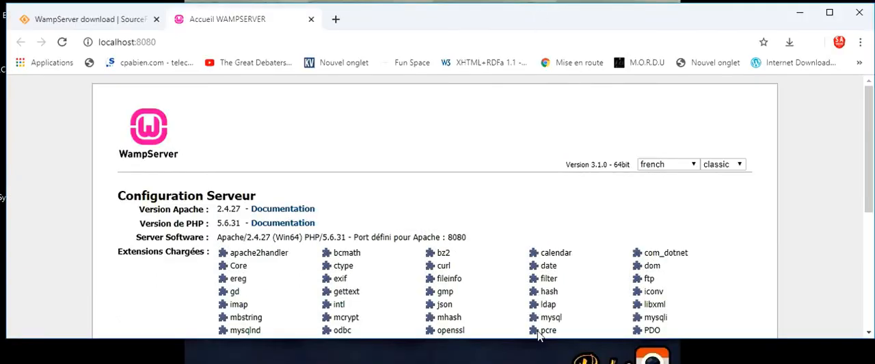
{"action": "left_click_drag", "start_coordinate": [535, 340], "coordinate": [537, 358]}
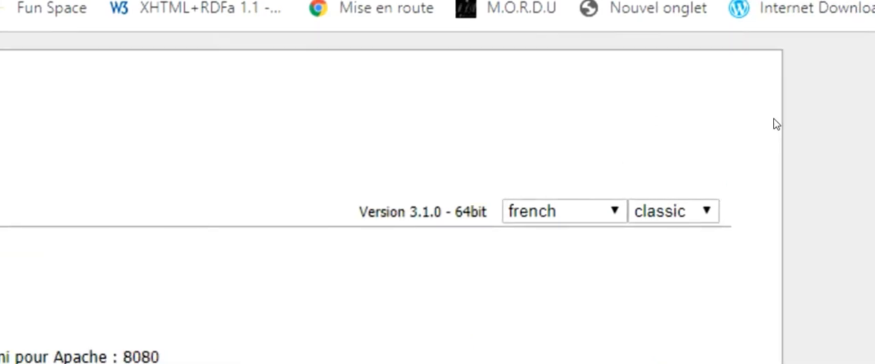
- Open phpMyAdmin, log in to the MySQL server as root with the password left blank, and open the new database page
{"action": "left_click_drag", "start_coordinate": [871, 166], "coordinate": [873, 275]}
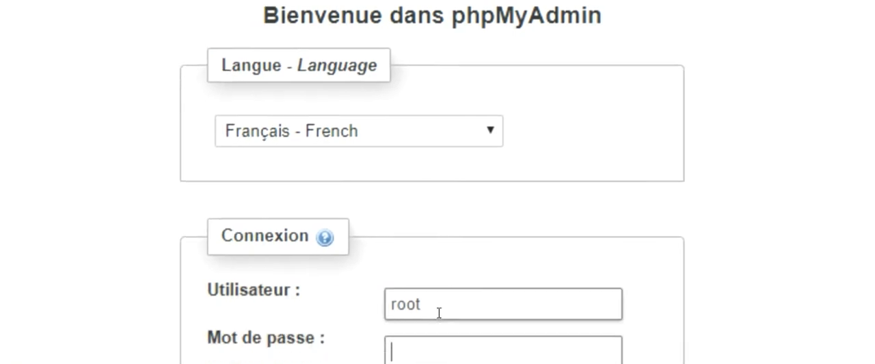
{"action": "double_click", "coordinate": [438, 309]}
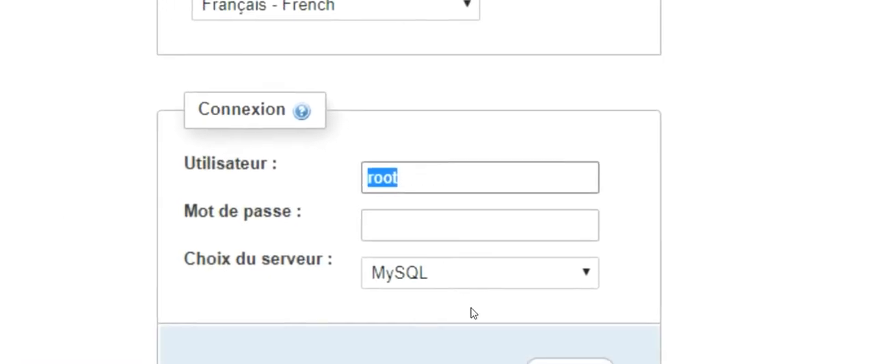
{"action": "left_click", "coordinate": [571, 362]}
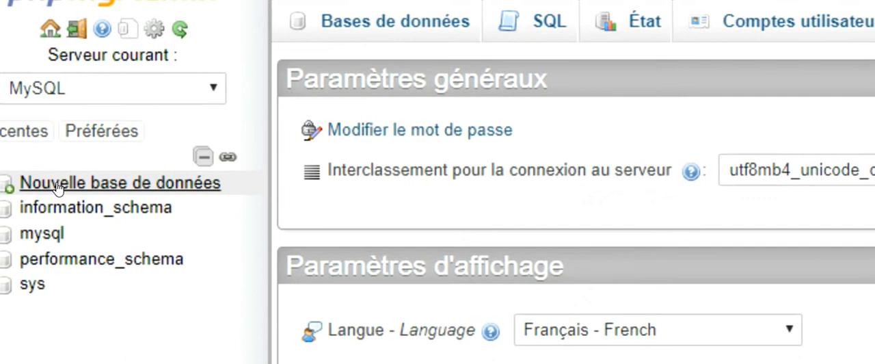
{"action": "left_click", "coordinate": [59, 188]}
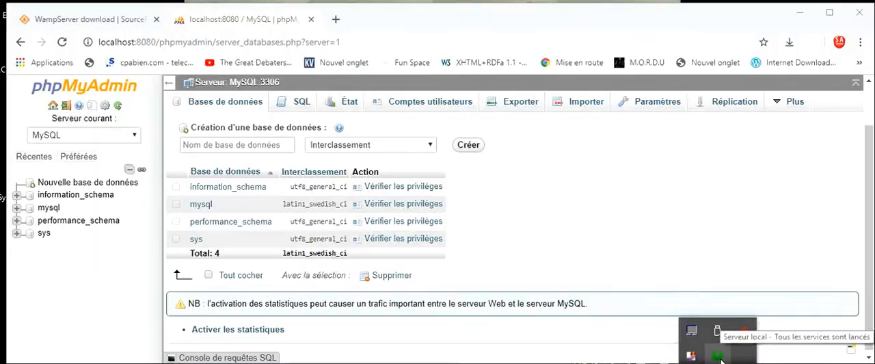
- Turn on the expert option "Ajouter localhost dans url" in Wampserver's Paramètres Wamp settings
{"action": "right_click", "coordinate": [715, 355]}
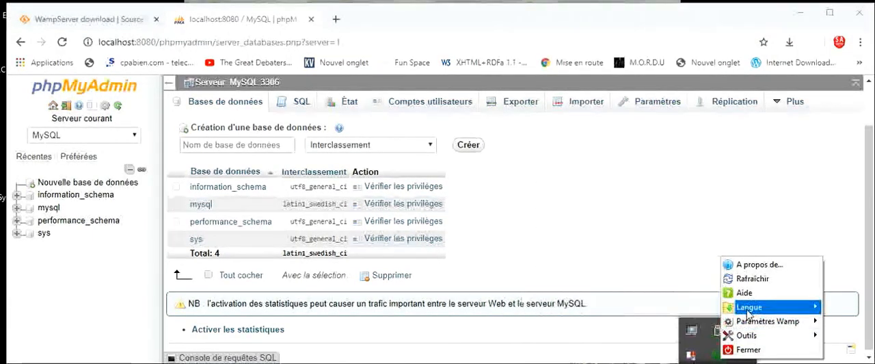
{"action": "mouse_move", "coordinate": [749, 313]}
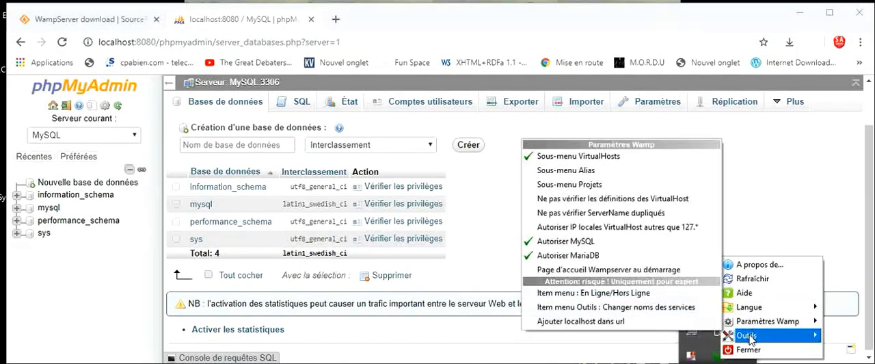
{"action": "mouse_move", "coordinate": [753, 328]}
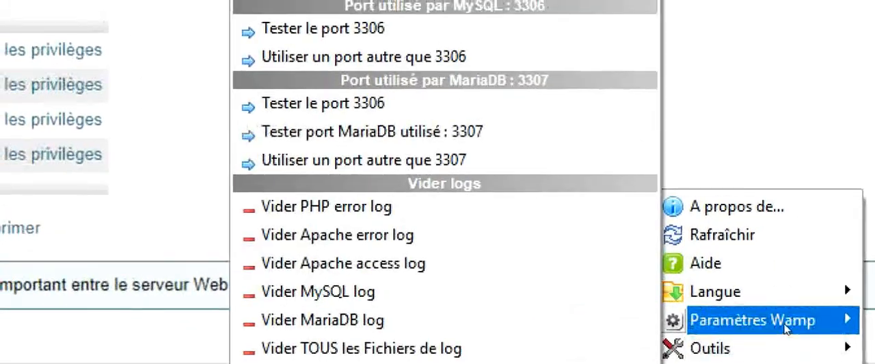
{"action": "mouse_move", "coordinate": [785, 329]}
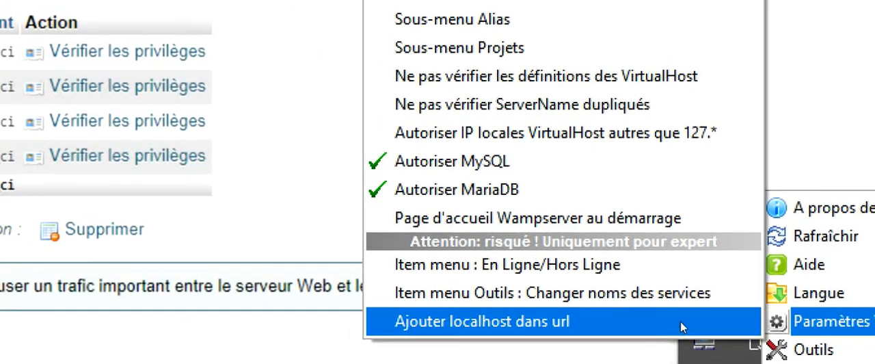
{"action": "left_click", "coordinate": [680, 321]}
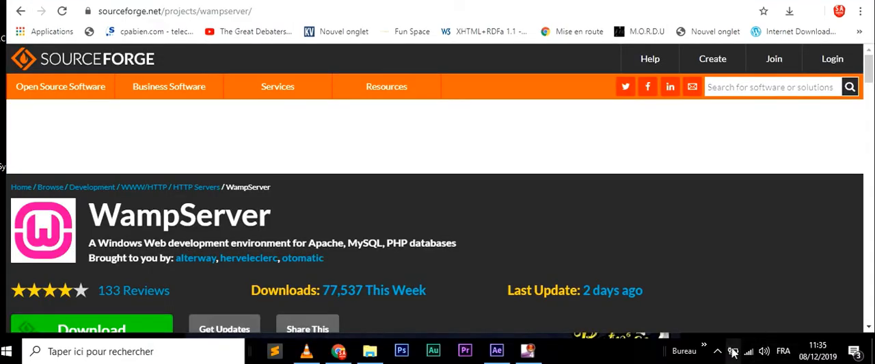
- Stop all of Wampserver's running services
{"action": "left_click", "coordinate": [717, 351]}
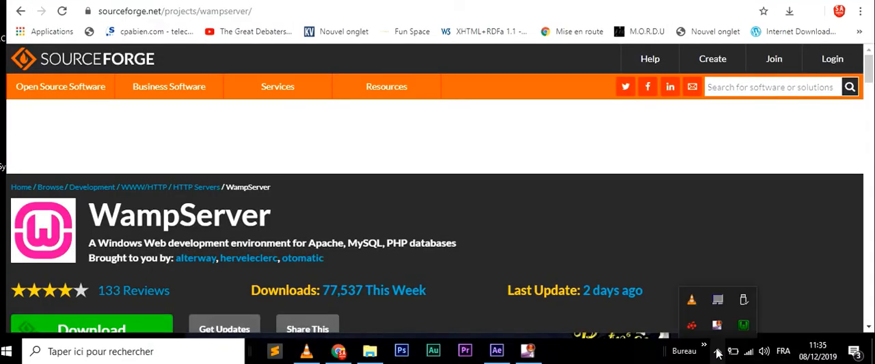
{"action": "right_click", "coordinate": [745, 325]}
{"action": "left_click", "coordinate": [745, 324]}
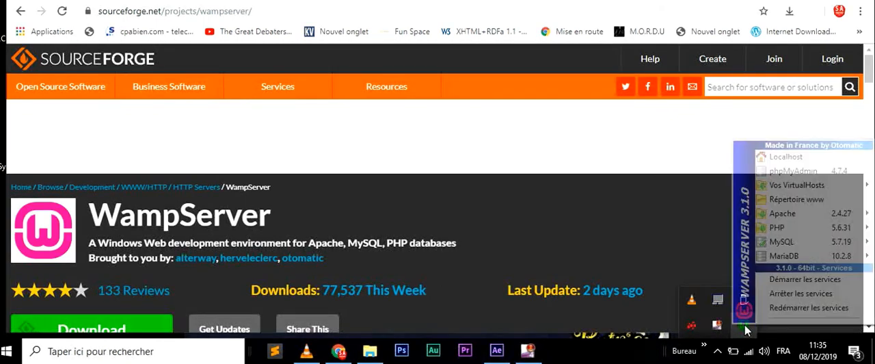
{"action": "left_click", "coordinate": [786, 294]}
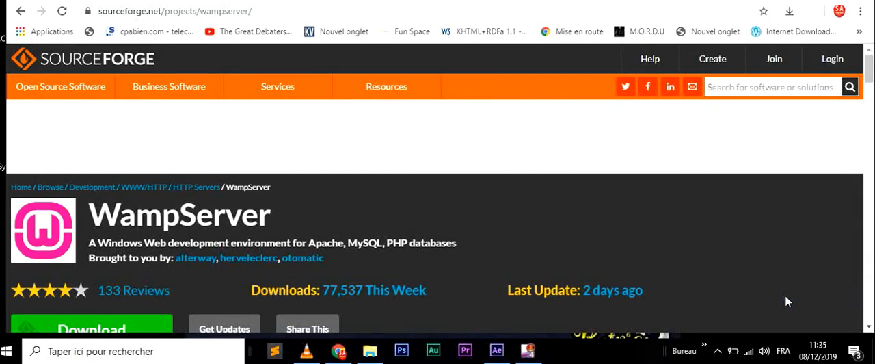
- Check Wampserver's status in the notification area, quit Wampserver, and check the hidden icons again
{"action": "left_click", "coordinate": [718, 352]}
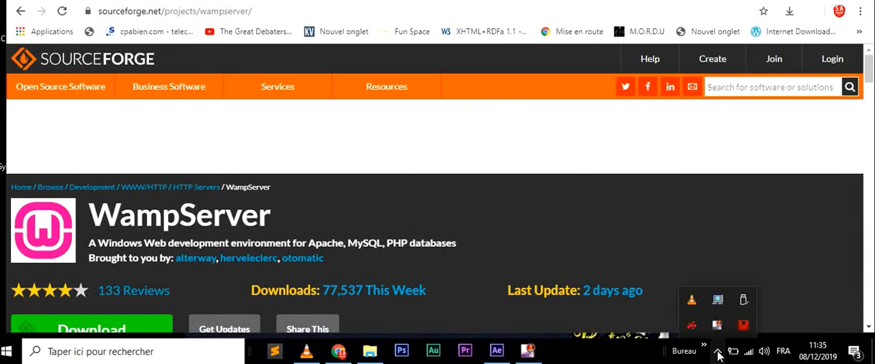
{"action": "right_click", "coordinate": [744, 327]}
{"action": "left_click", "coordinate": [765, 319]}
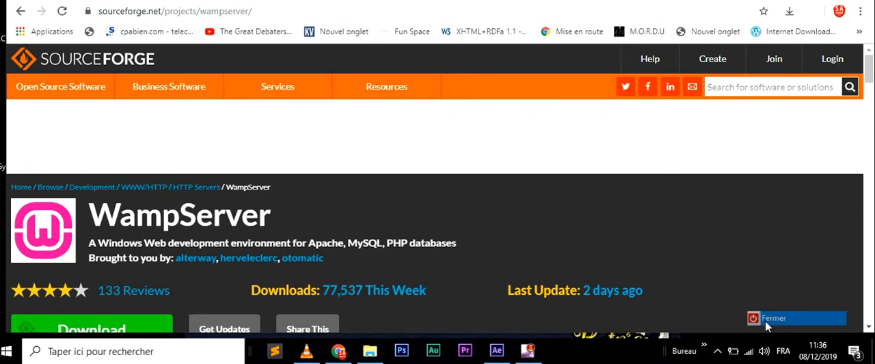
{"action": "left_click", "coordinate": [718, 352]}
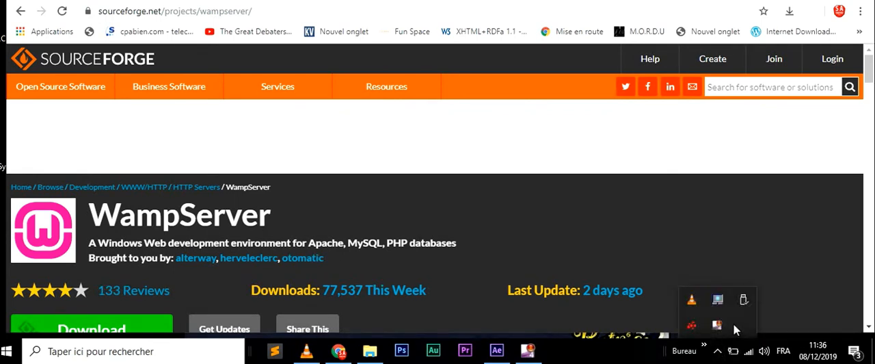